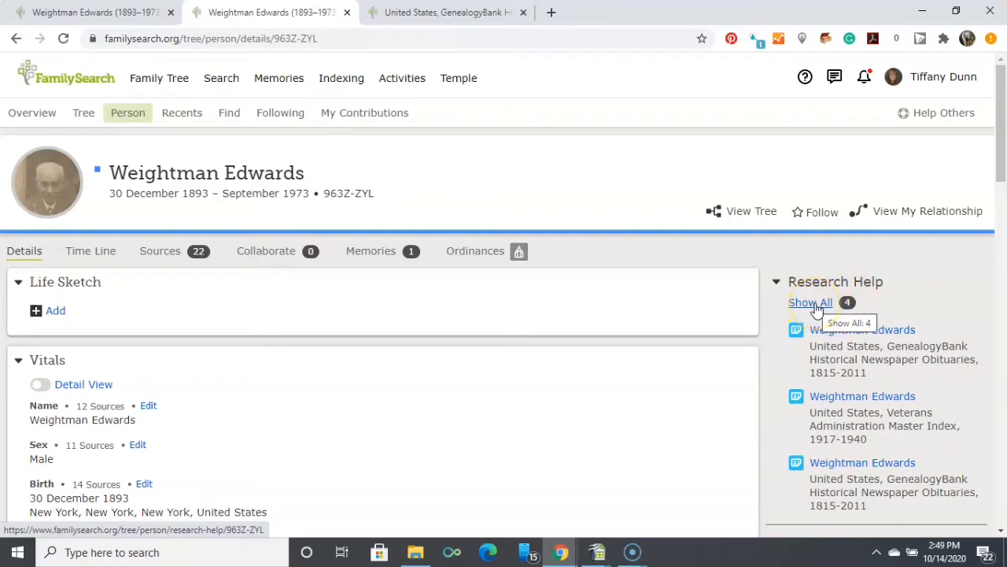
# Show all research helps for the ancestor and open the original newspaper image behind the first GenealogyBank obituary hint.
pyautogui.click(815, 304)
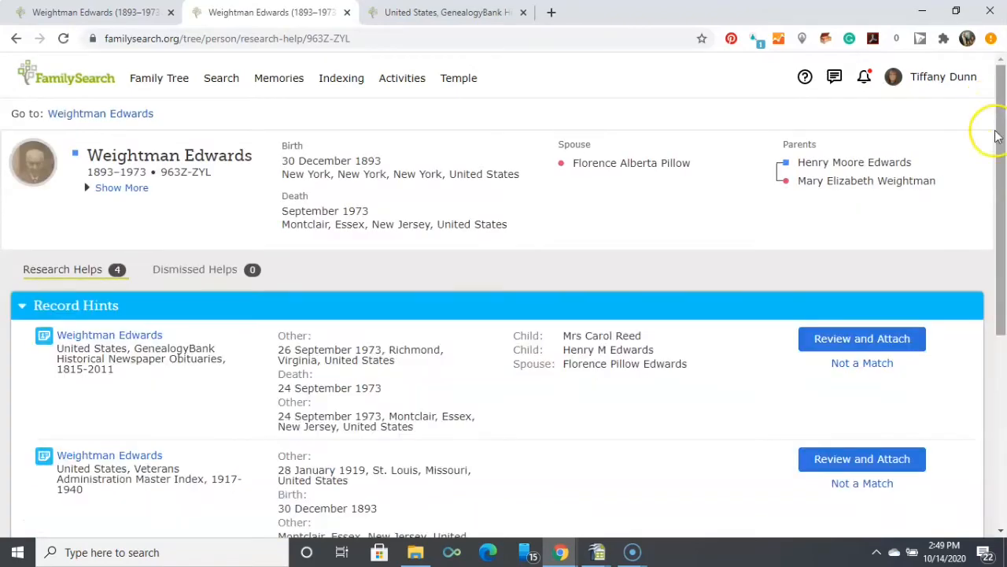
pyautogui.moveTo(1001, 139); pyautogui.dragTo(998, 230)
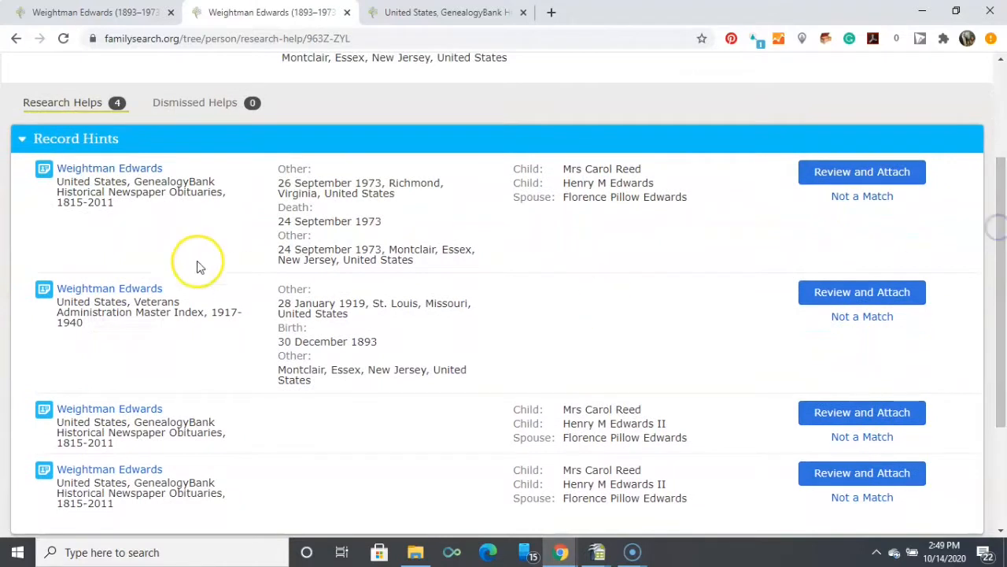
pyautogui.click(126, 171)
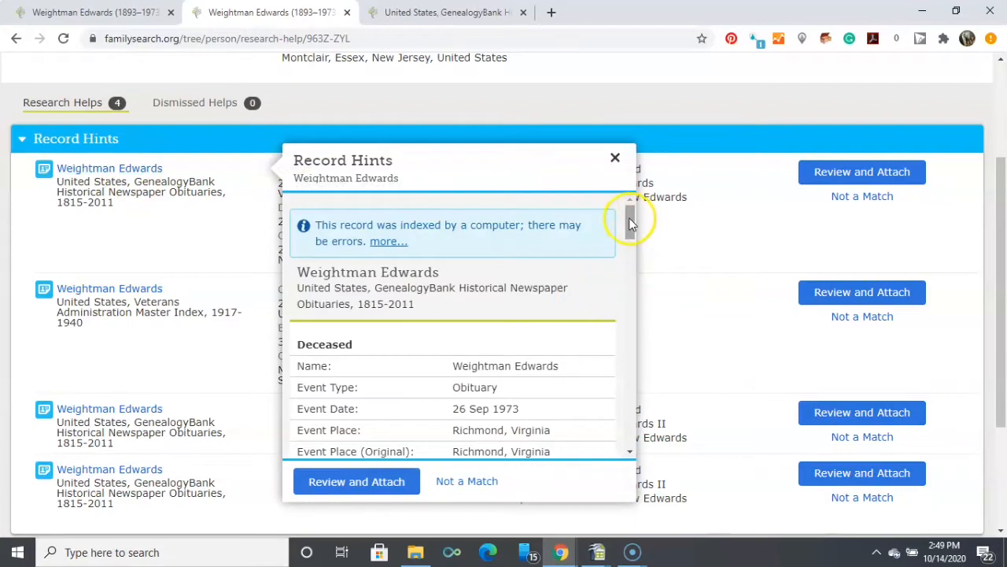
pyautogui.moveTo(629, 223); pyautogui.dragTo(630, 400)
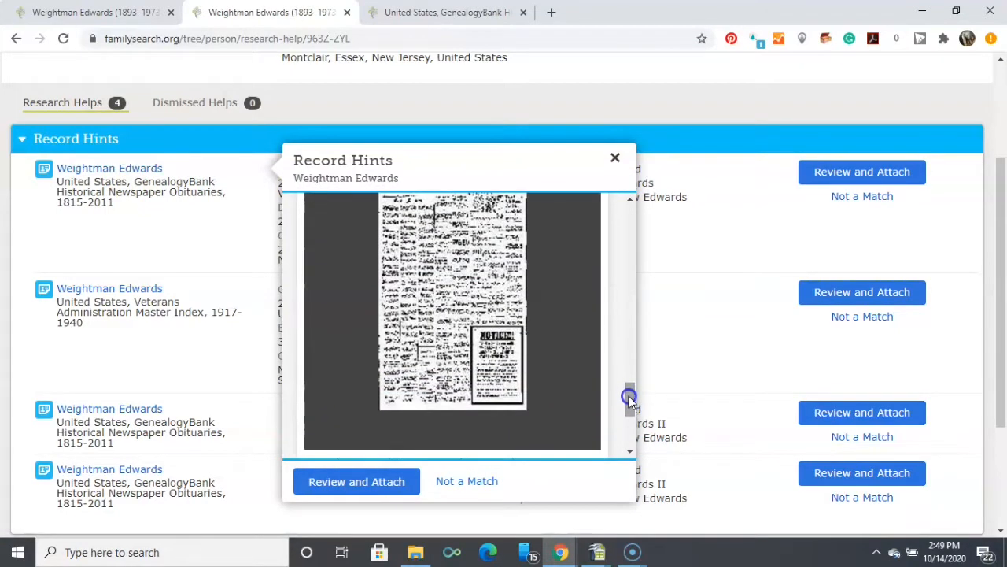
pyautogui.click(438, 291)
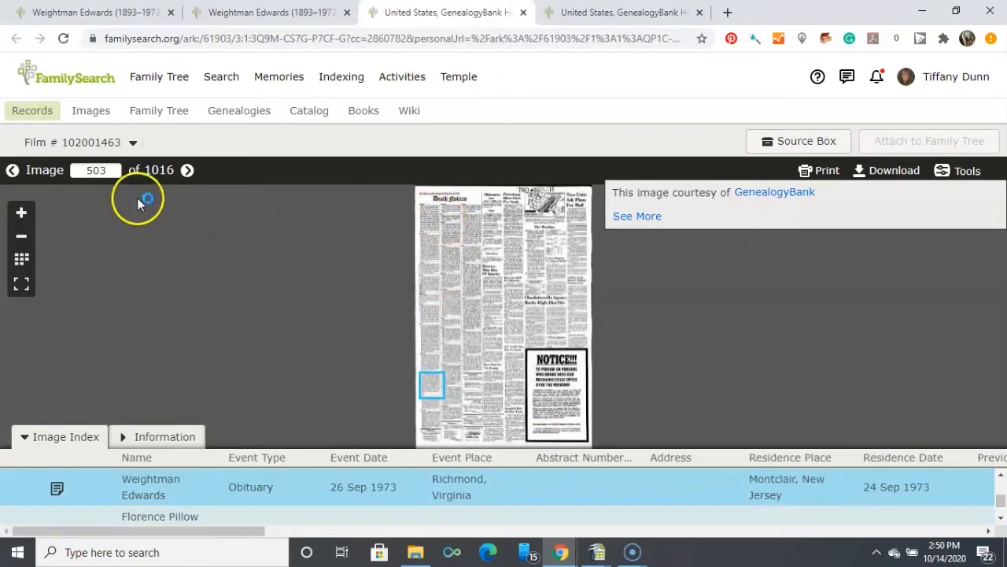
# Check the film's catalog information, then examine the Death Notices heading for the newspaper's name and publication date.
pyautogui.click(166, 438)
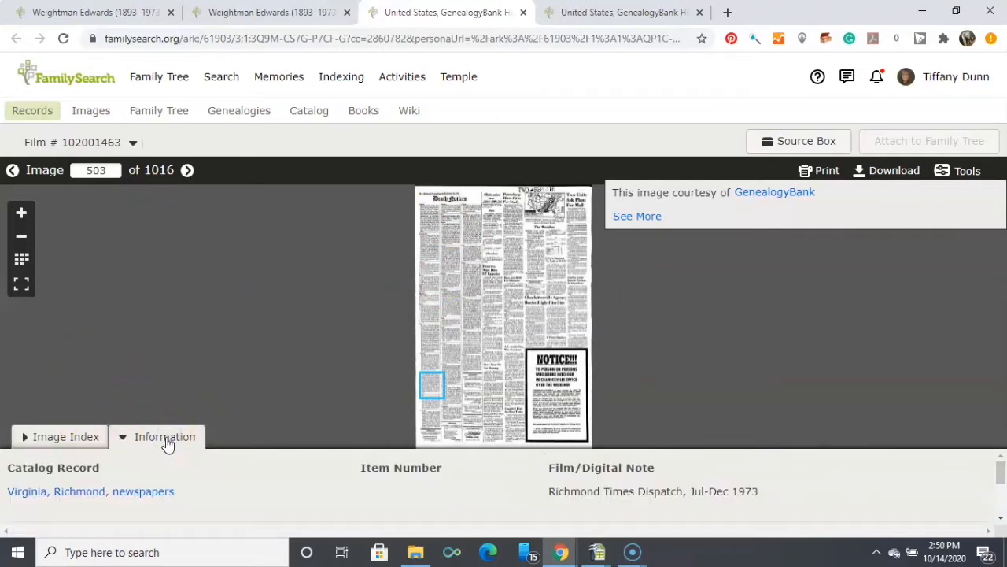
pyautogui.click(65, 437)
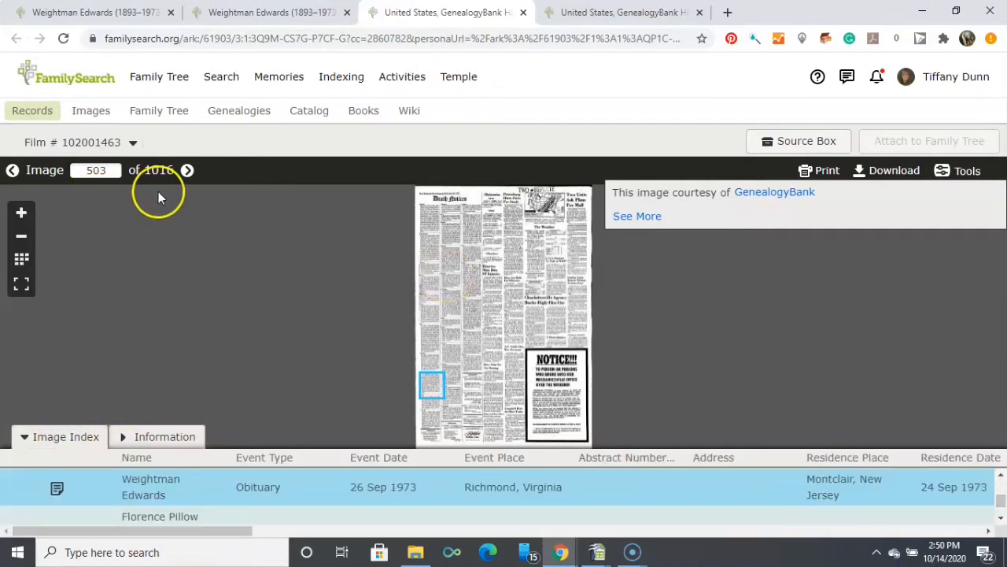
pyautogui.click(22, 212)
pyautogui.click(22, 212)
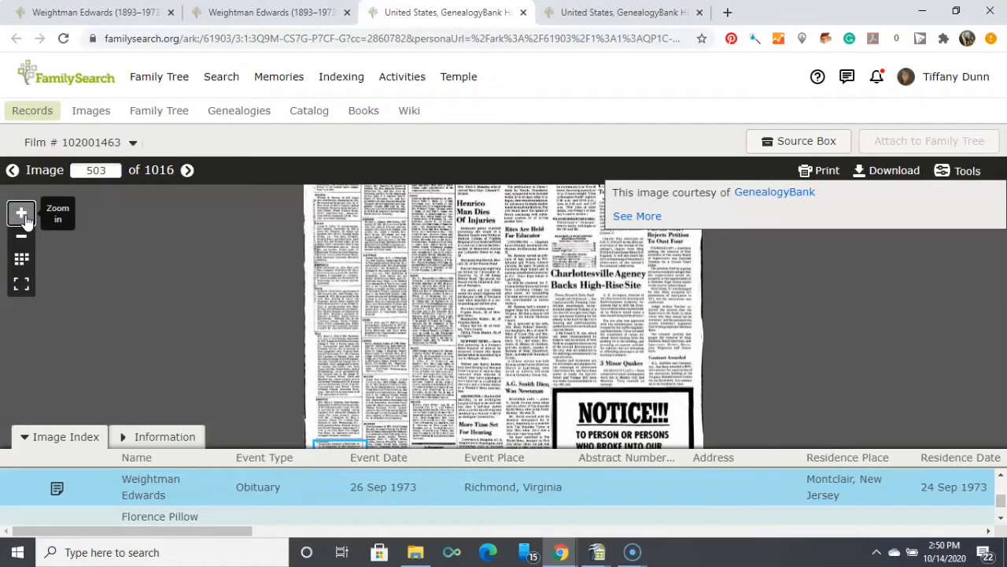
pyautogui.click(22, 212)
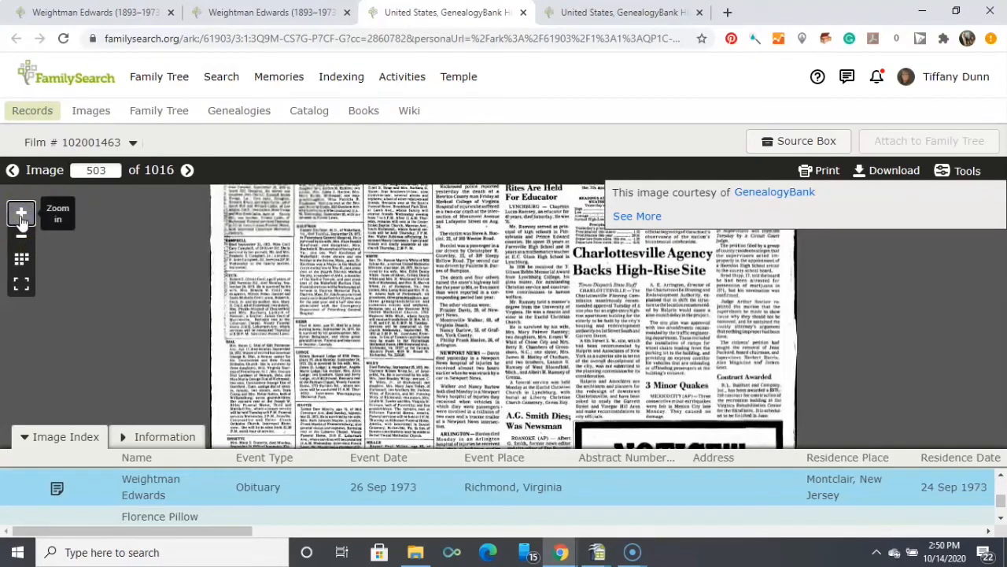
pyautogui.click(25, 213)
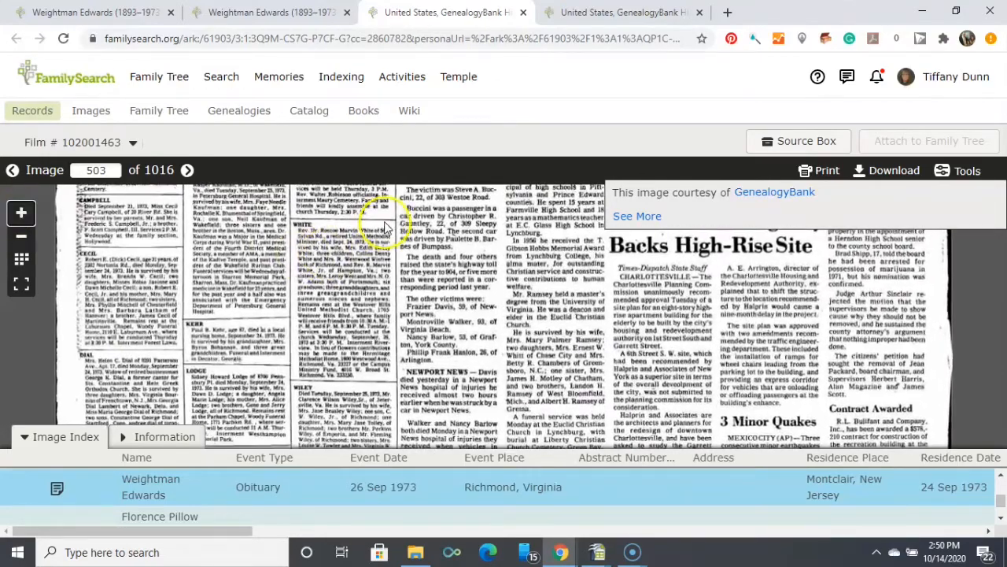
pyautogui.click(397, 303)
pyautogui.moveTo(397, 303); pyautogui.dragTo(414, 487)
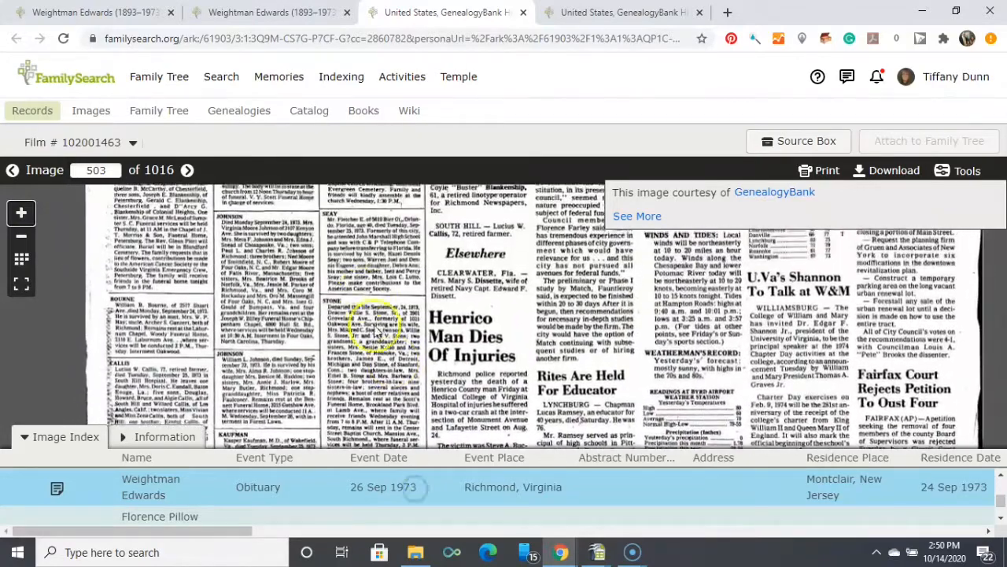
pyautogui.moveTo(356, 281); pyautogui.dragTo(372, 511)
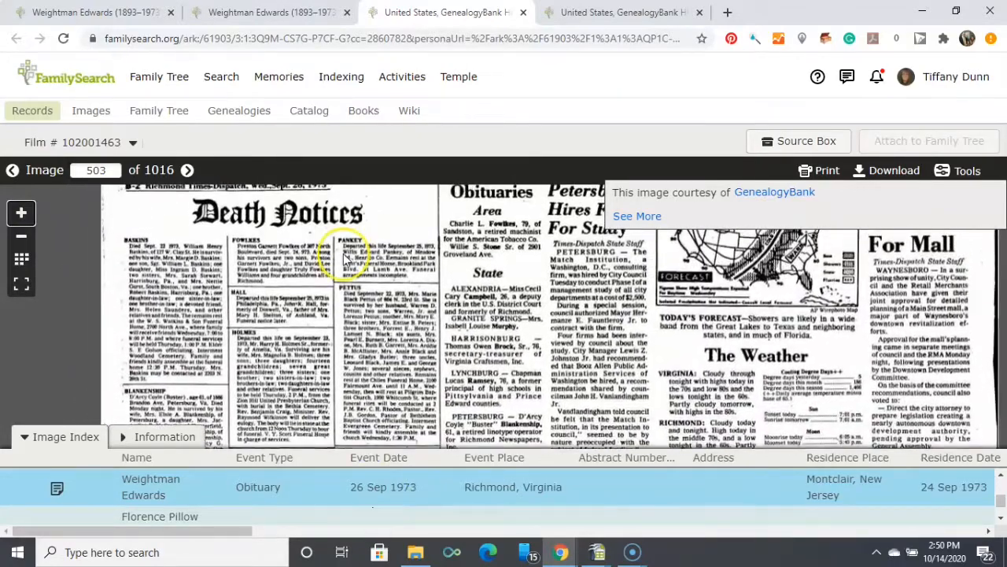
pyautogui.moveTo(340, 258); pyautogui.dragTo(324, 317)
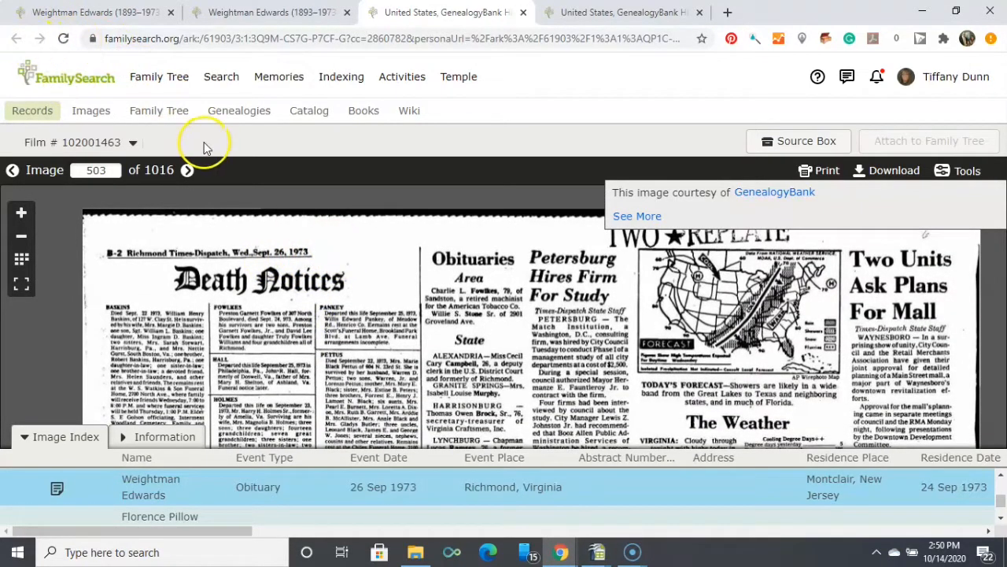
# Return to the record hints and open the original document of the GenealogyBank hint just below the Veterans Administration Master Index hint.
pyautogui.click(75, 14)
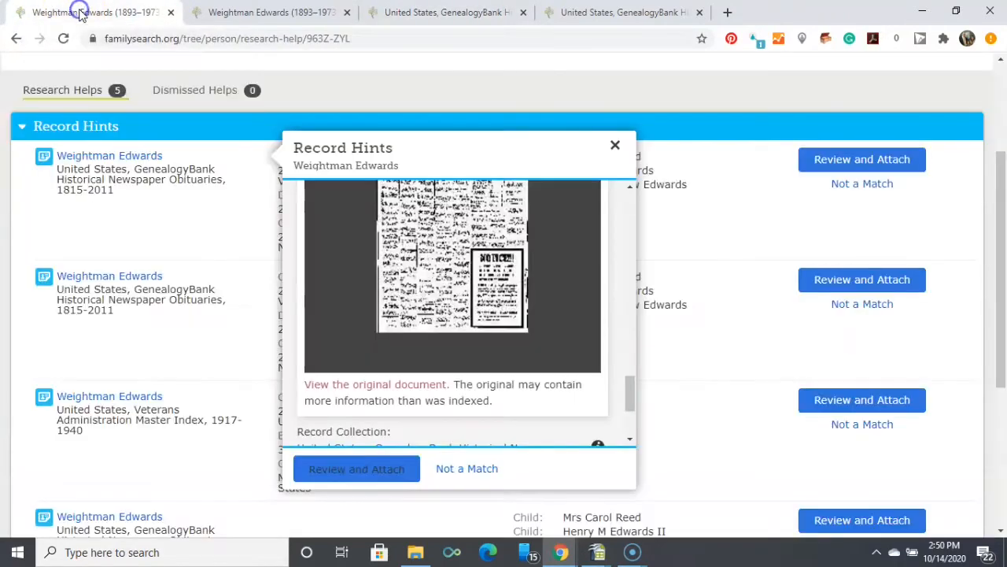
pyautogui.click(613, 143)
pyautogui.moveTo(1004, 158); pyautogui.dragTo(1001, 260)
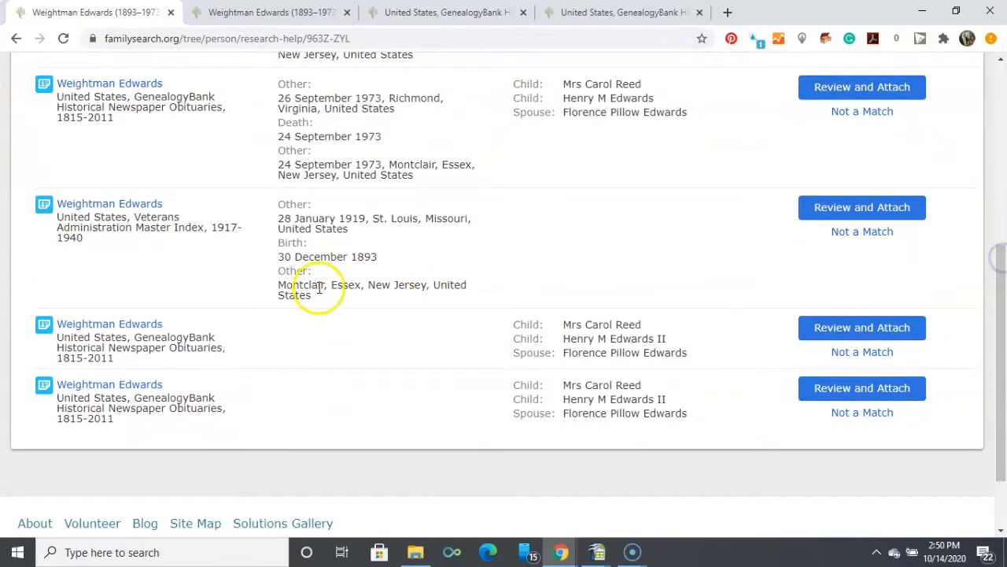
pyautogui.click(124, 328)
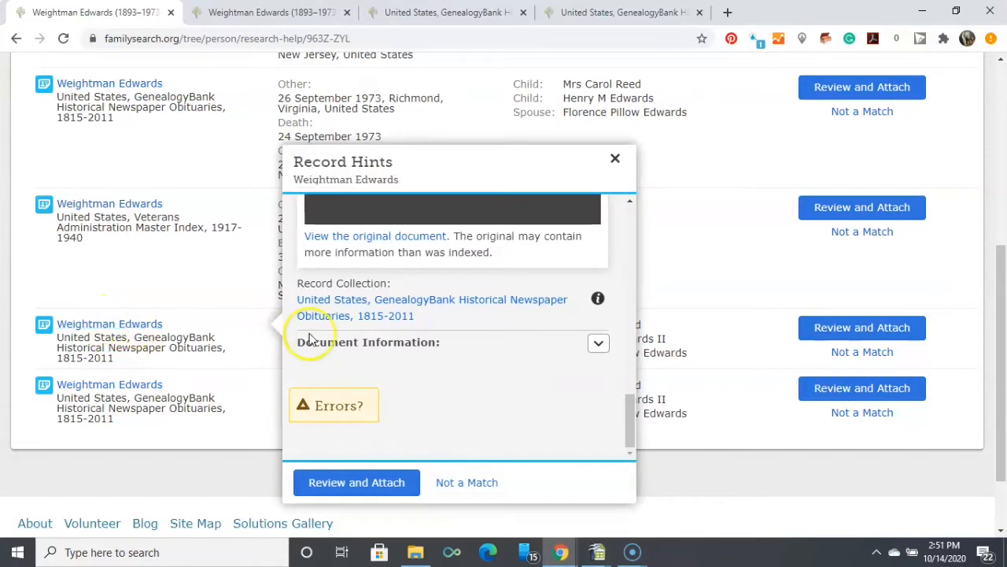
pyautogui.moveTo(631, 417); pyautogui.dragTo(621, 361)
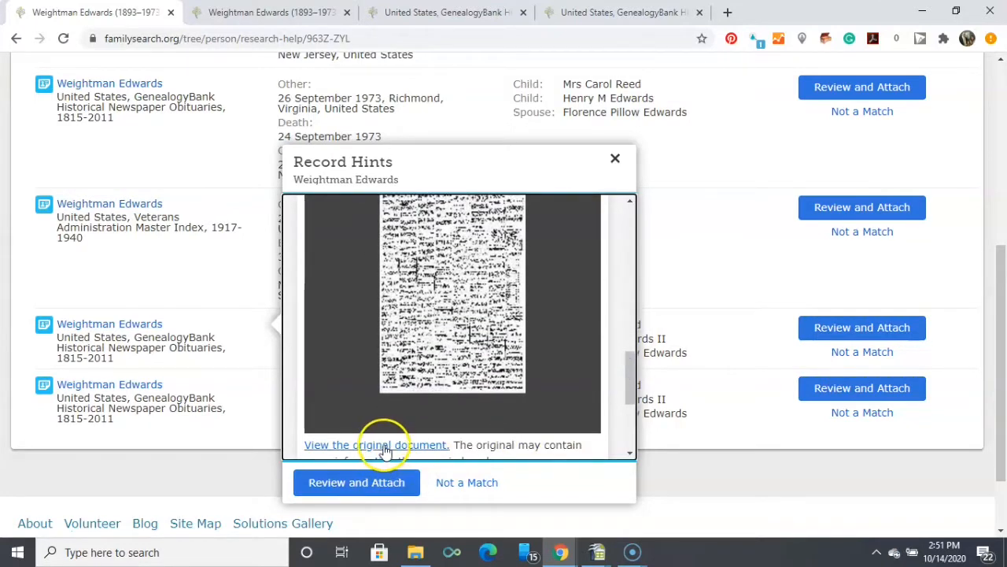
pyautogui.click(384, 447)
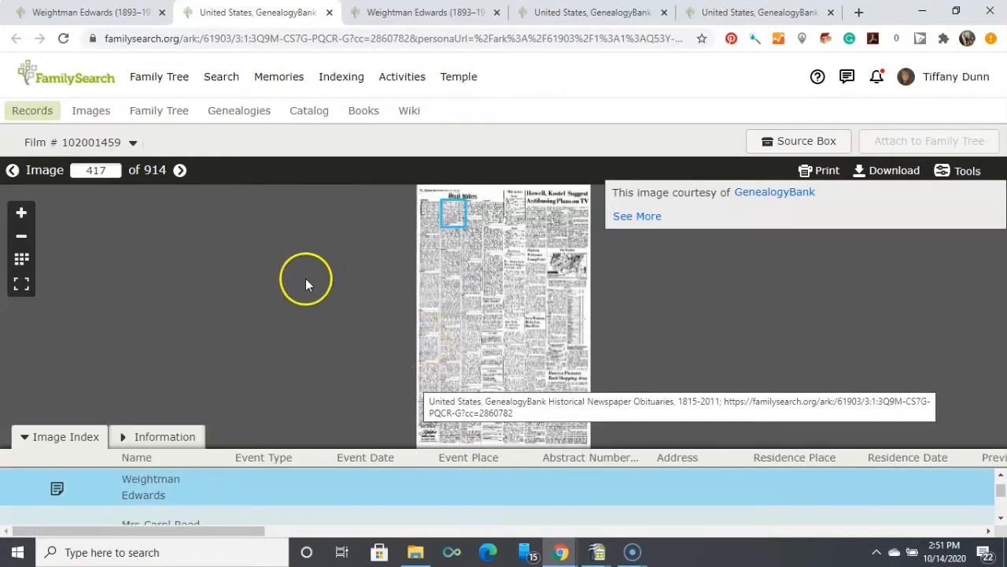
# Enlarge the highlighted death notice on image 417 and read its text and the page date.
pyautogui.click(22, 213)
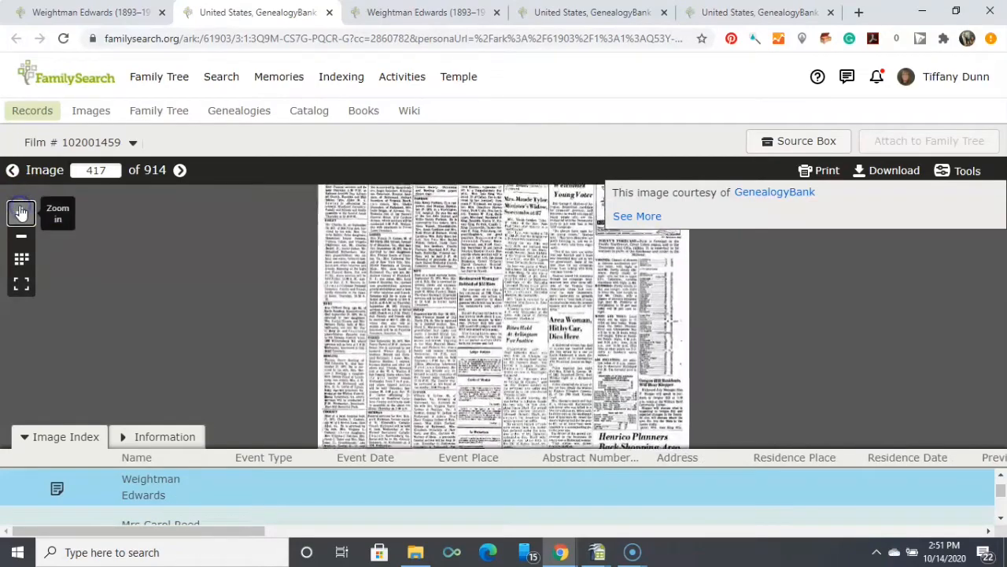
pyautogui.click(21, 213)
pyautogui.click(21, 213)
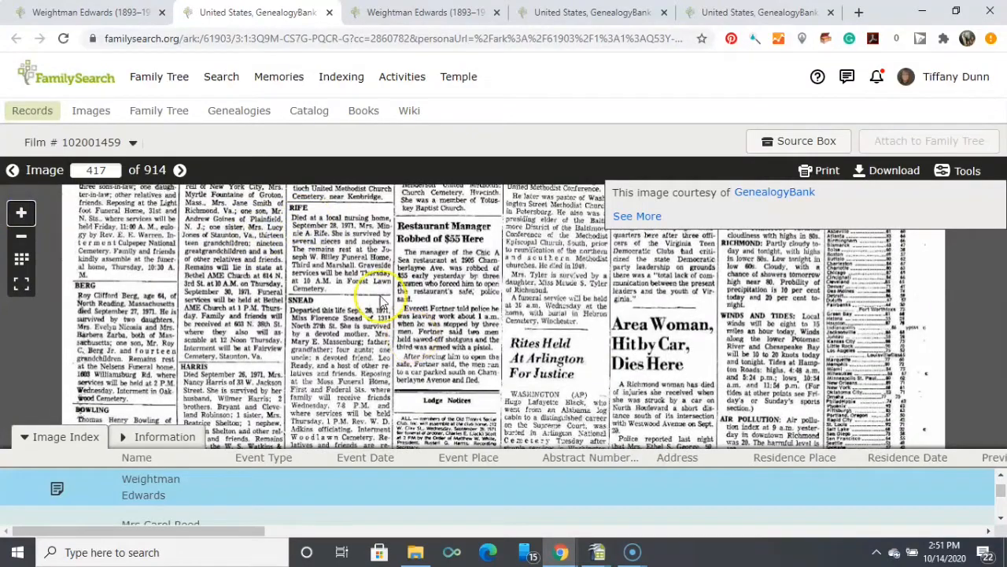
pyautogui.moveTo(381, 303); pyautogui.dragTo(441, 526)
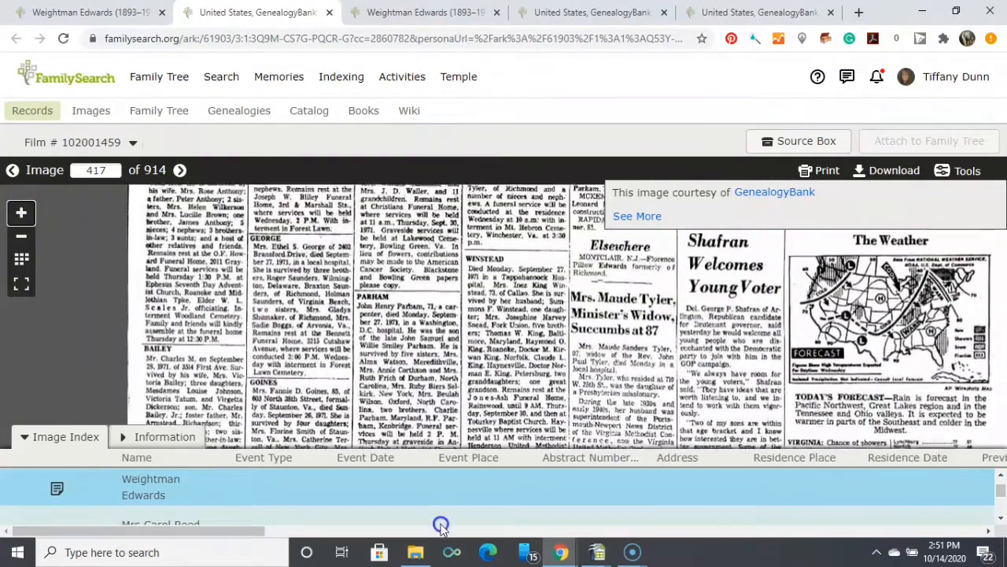
pyautogui.moveTo(396, 265); pyautogui.dragTo(405, 477)
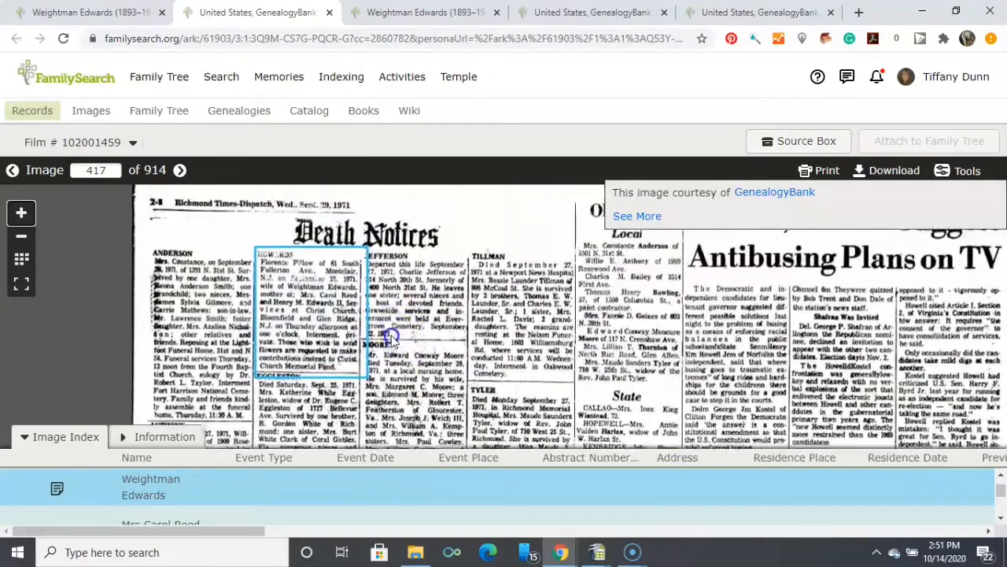
pyautogui.moveTo(392, 337); pyautogui.dragTo(366, 323)
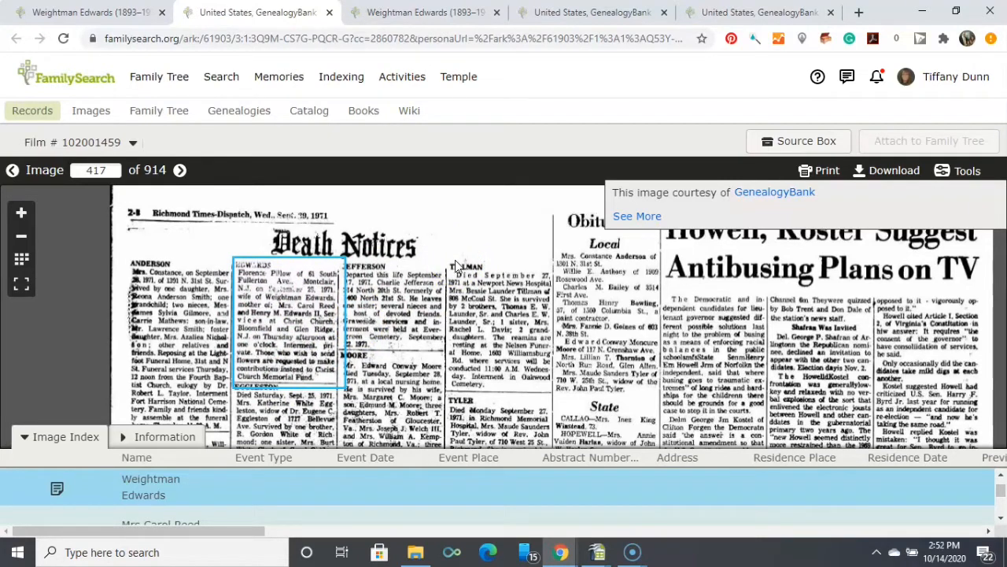
pyautogui.click(23, 214)
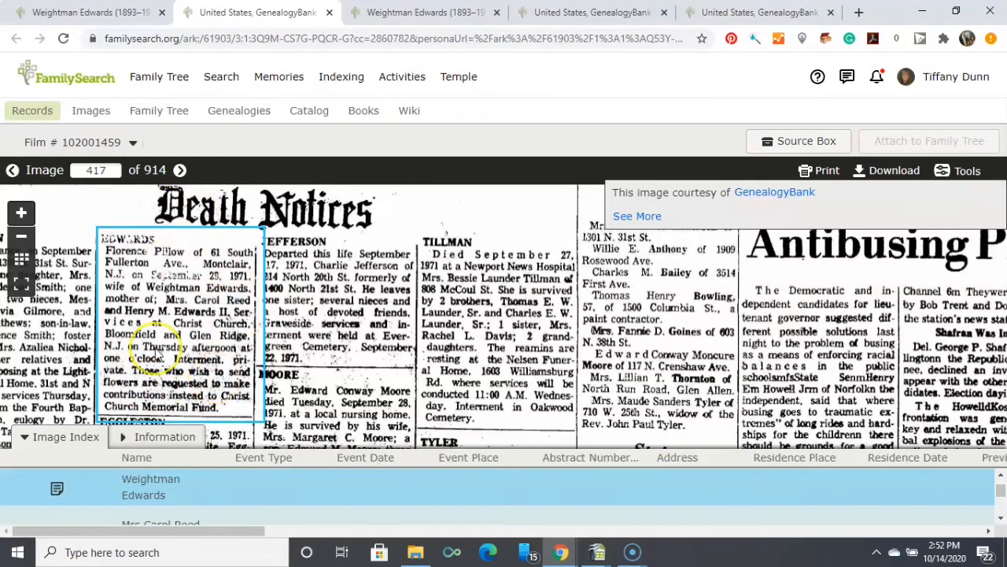
# Go back to the record hints, close the open hint, and view the original document of the last GenealogyBank obituary hint.
pyautogui.click(94, 13)
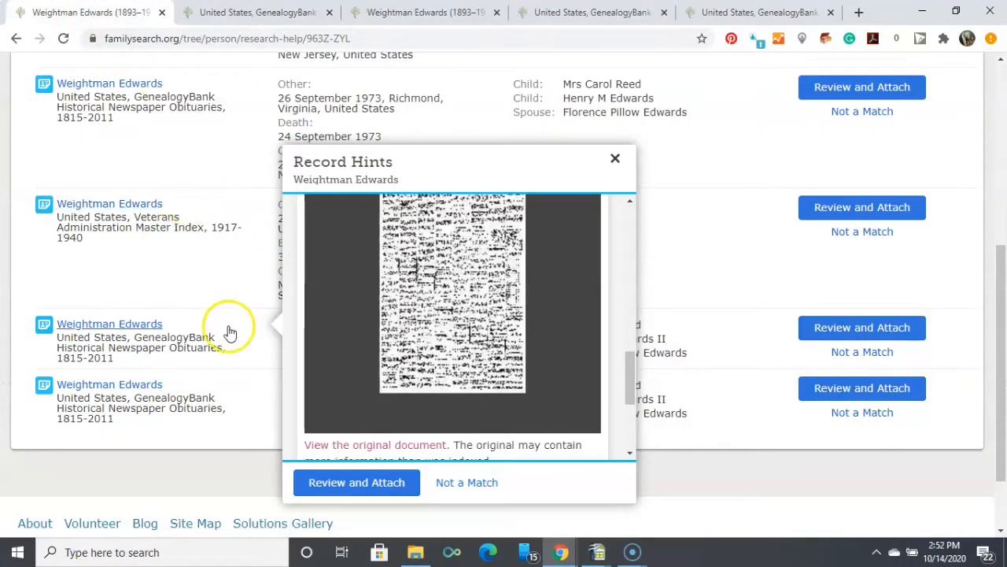
pyautogui.click(616, 159)
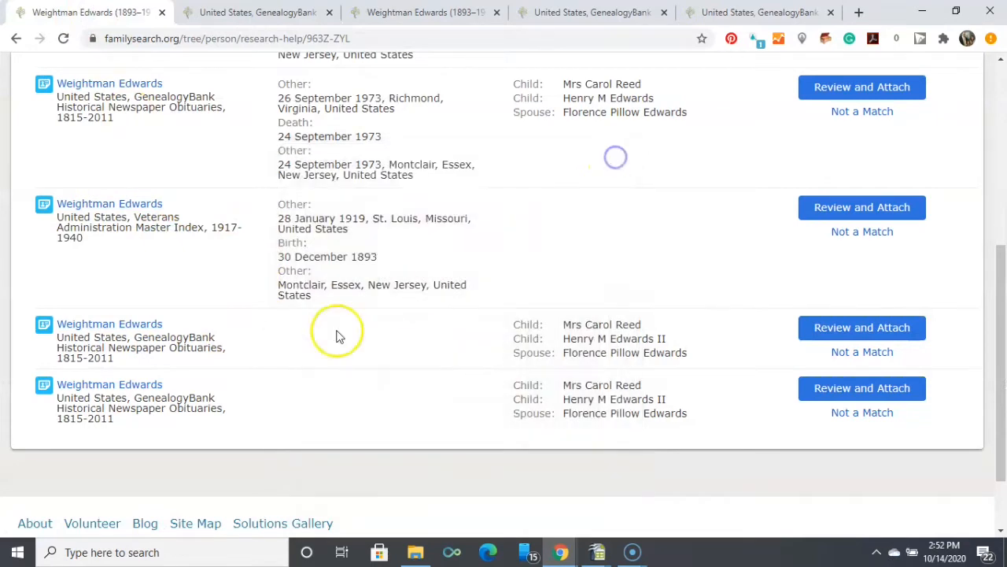
pyautogui.click(118, 386)
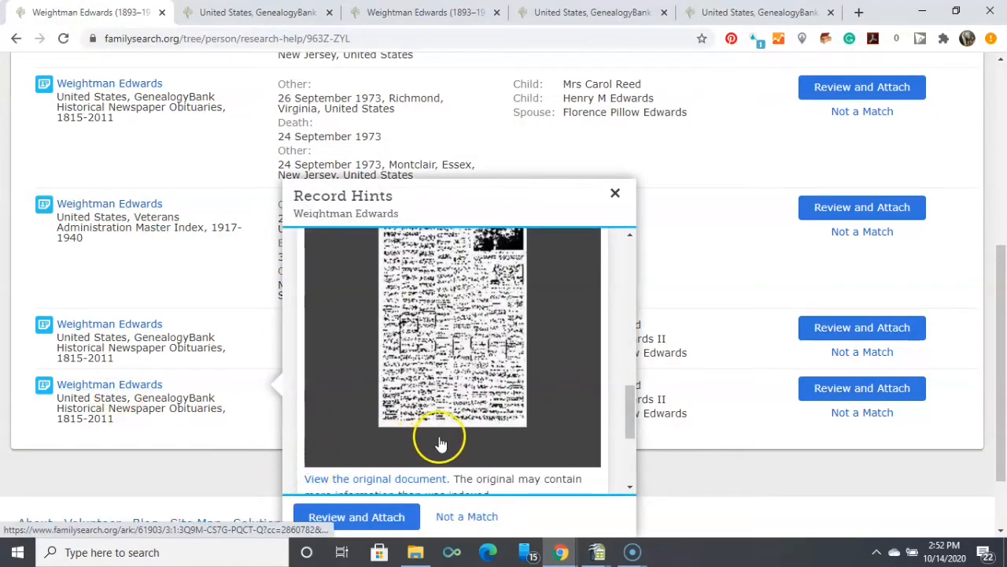
pyautogui.click(374, 516)
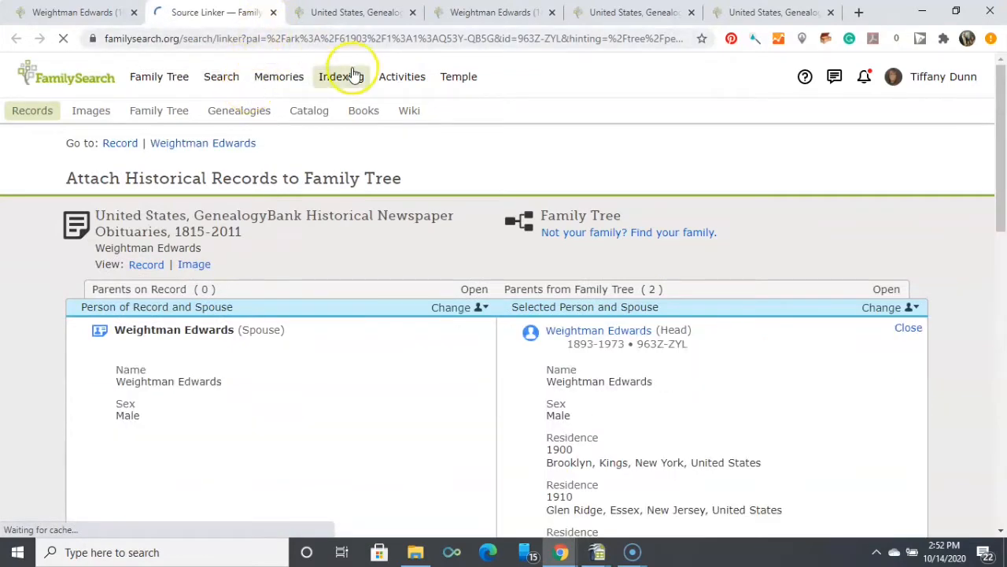
pyautogui.click(272, 14)
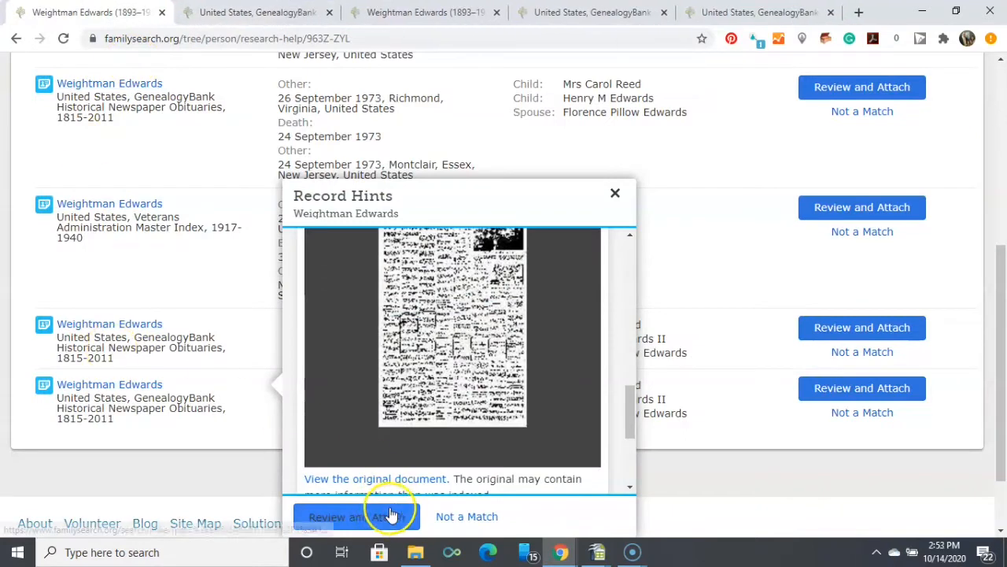
pyautogui.click(418, 480)
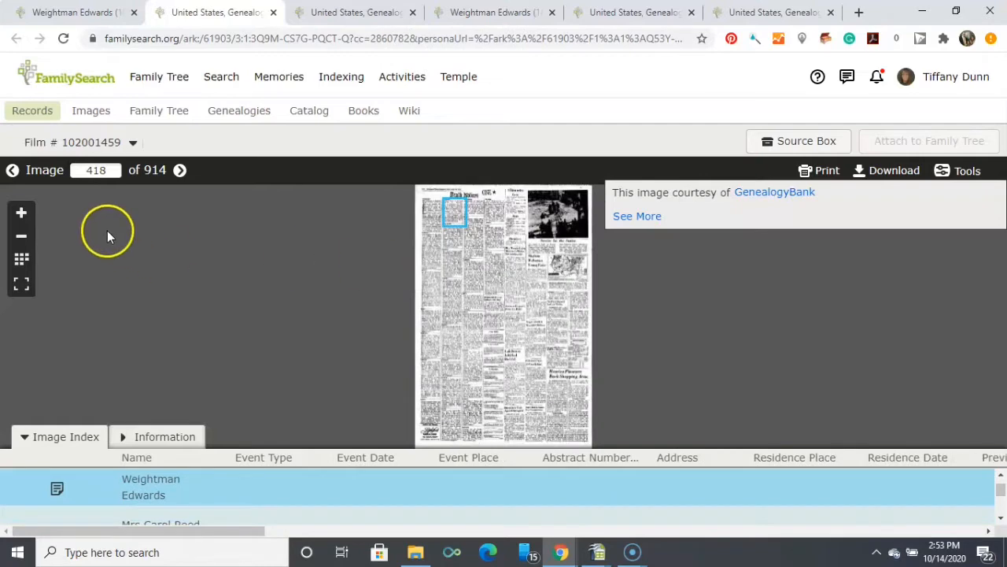
# Bring the highlighted death notice on image 418 into readable view together with the newspaper's page heading.
pyautogui.click(21, 214)
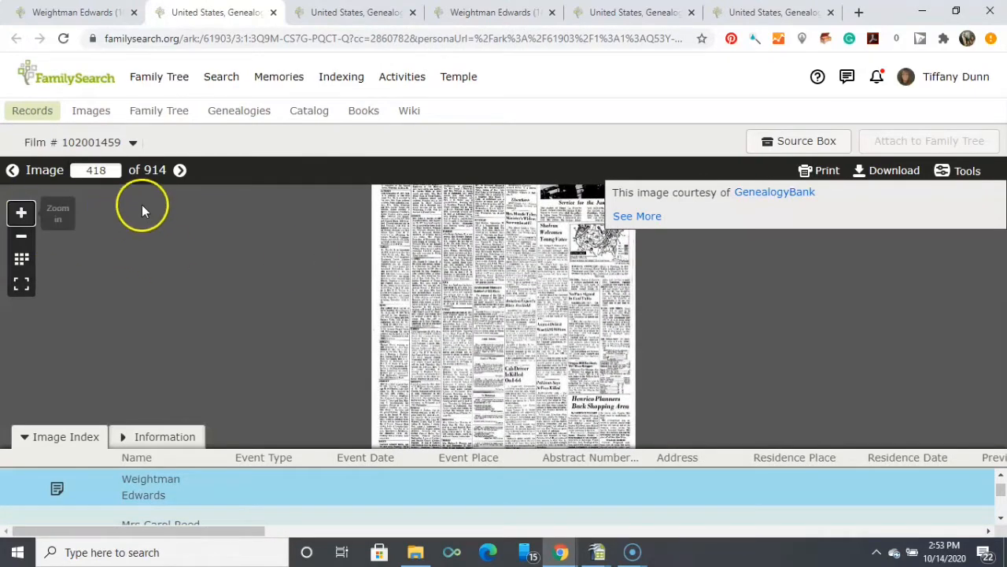
pyautogui.click(22, 214)
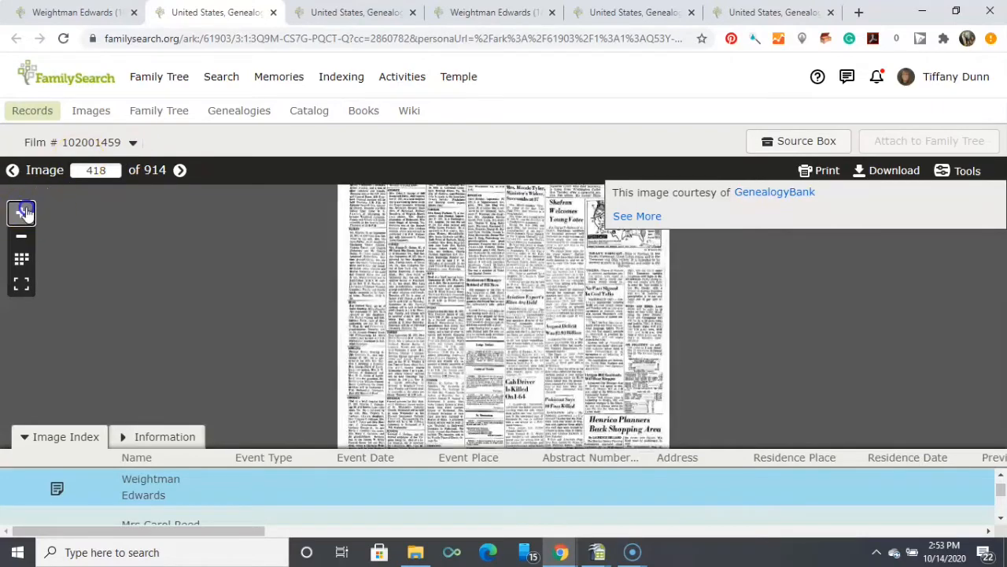
pyautogui.click(22, 213)
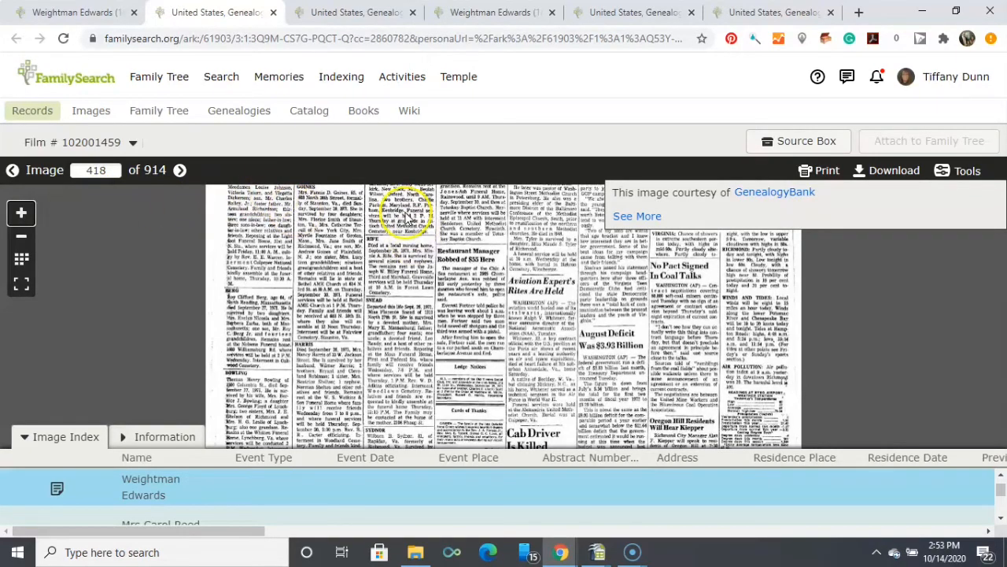
pyautogui.moveTo(407, 219); pyautogui.dragTo(386, 404)
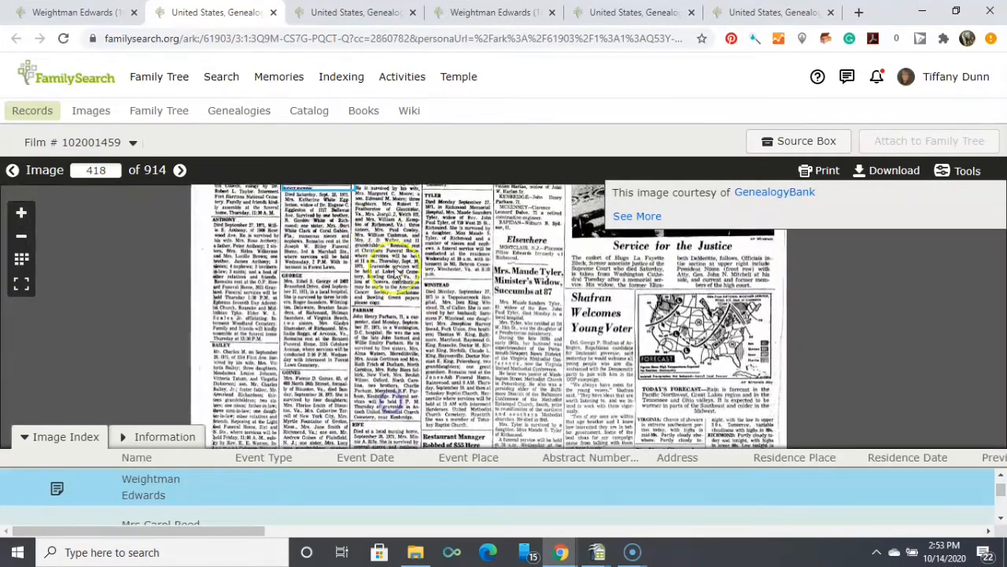
pyautogui.moveTo(371, 218); pyautogui.dragTo(366, 345)
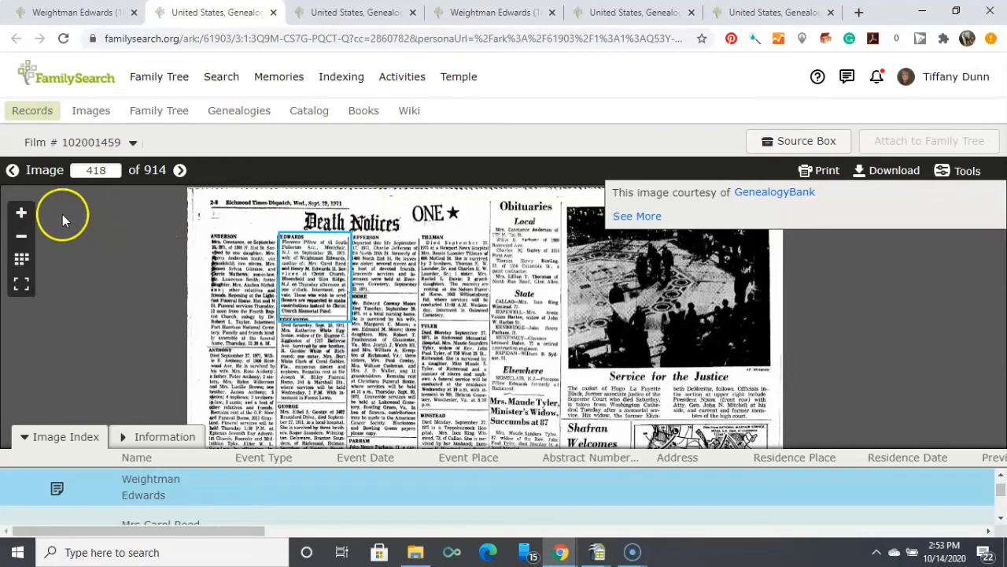
# Enlarge the highlighted death notice on image 418 to read it, and return to the record hints and close the open hint.
pyautogui.click(19, 217)
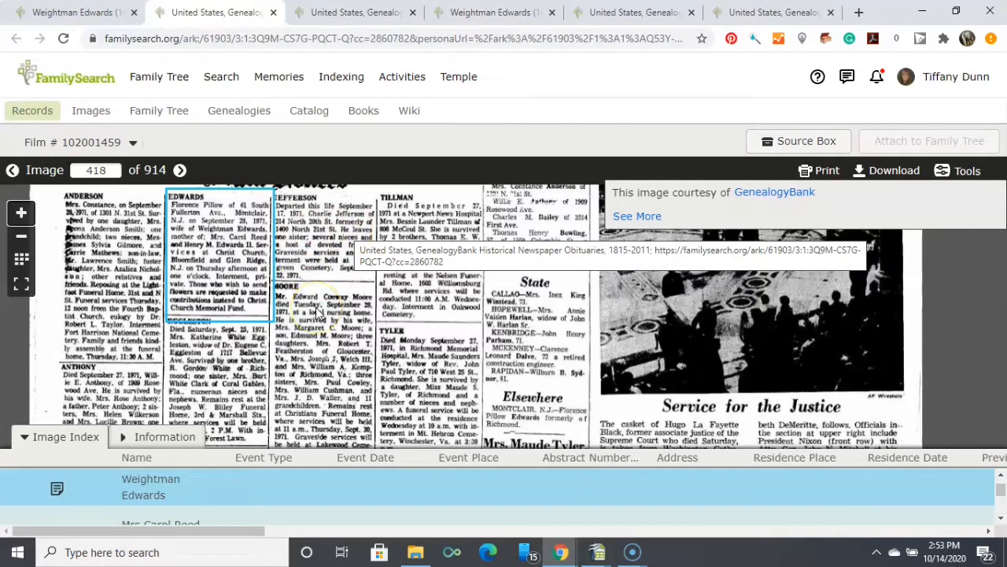
pyautogui.click(83, 13)
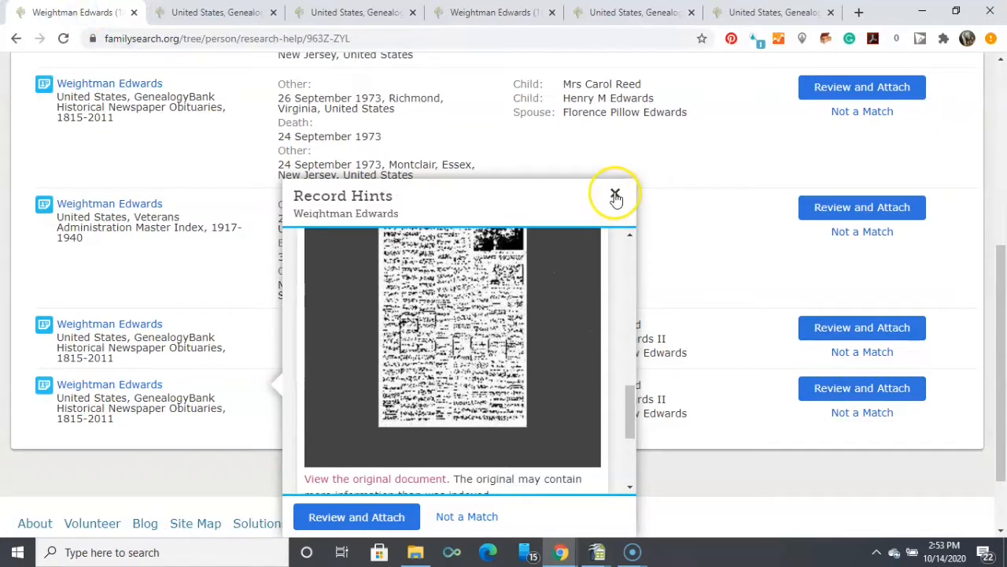
pyautogui.click(615, 195)
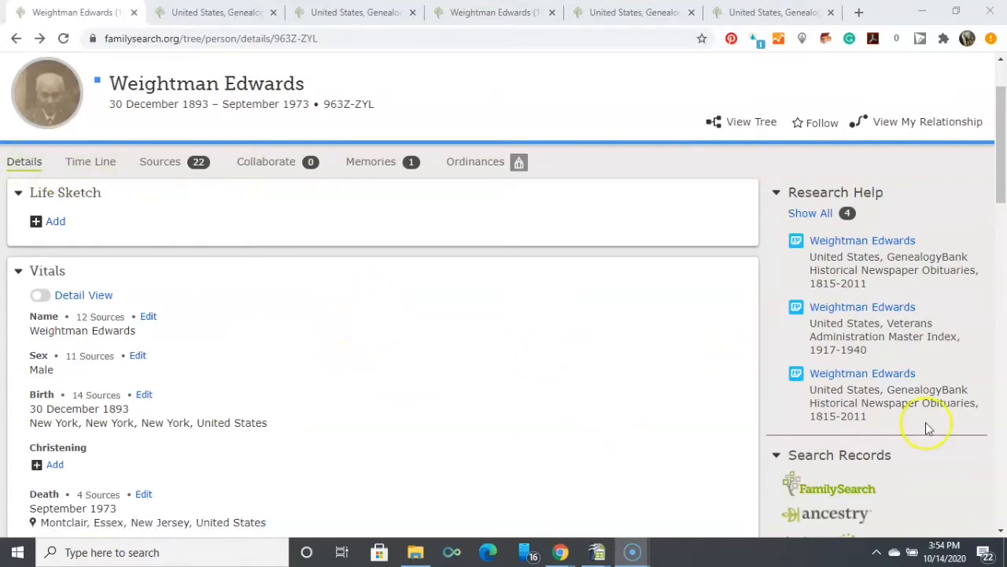
# Edit the ancestor's death information in Vitals and set the date of death to the standardized date 24 September 1973.
pyautogui.click(1001, 532)
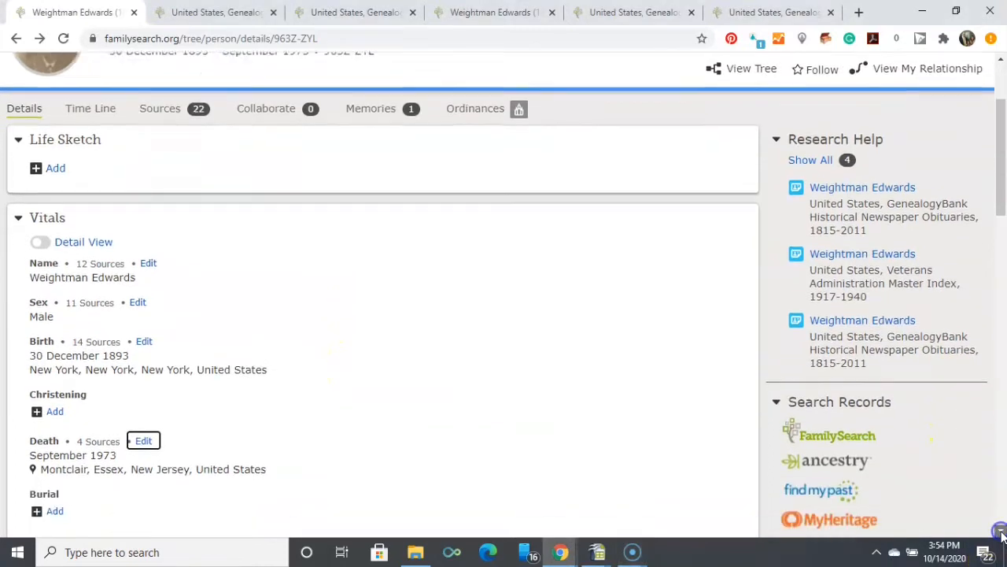
pyautogui.click(1001, 533)
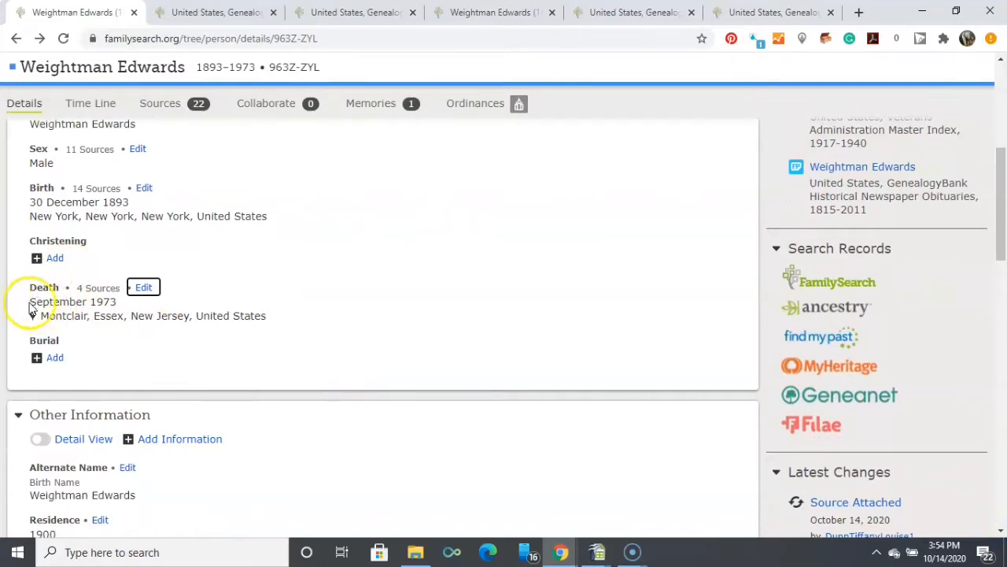
pyautogui.click(144, 289)
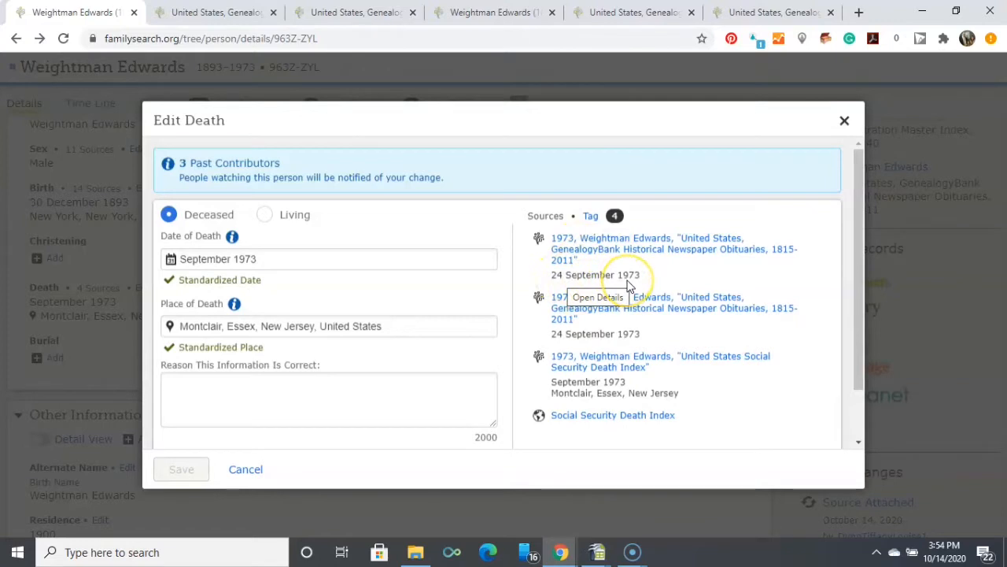
pyautogui.click(180, 260)
pyautogui.write('24')
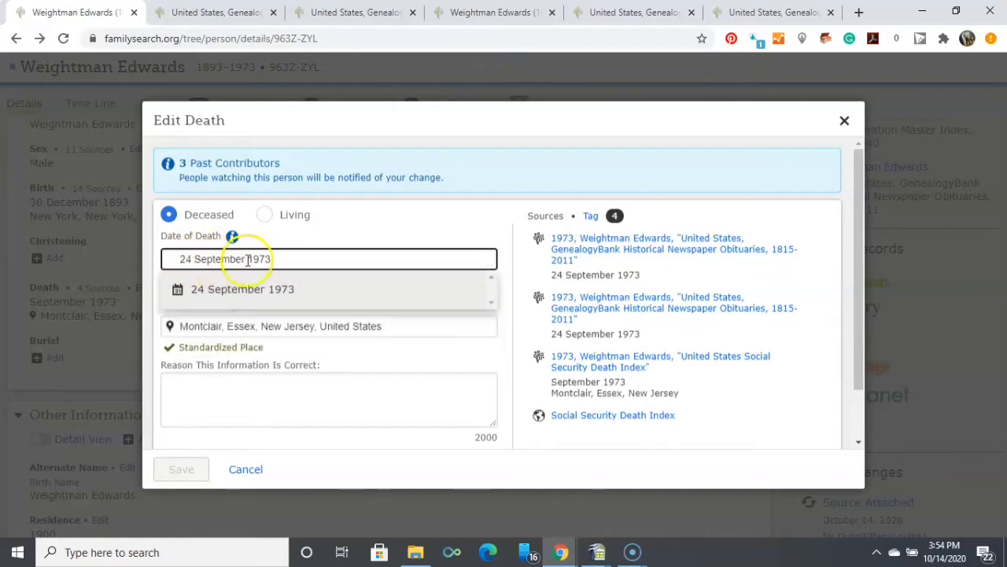
pyautogui.click(288, 289)
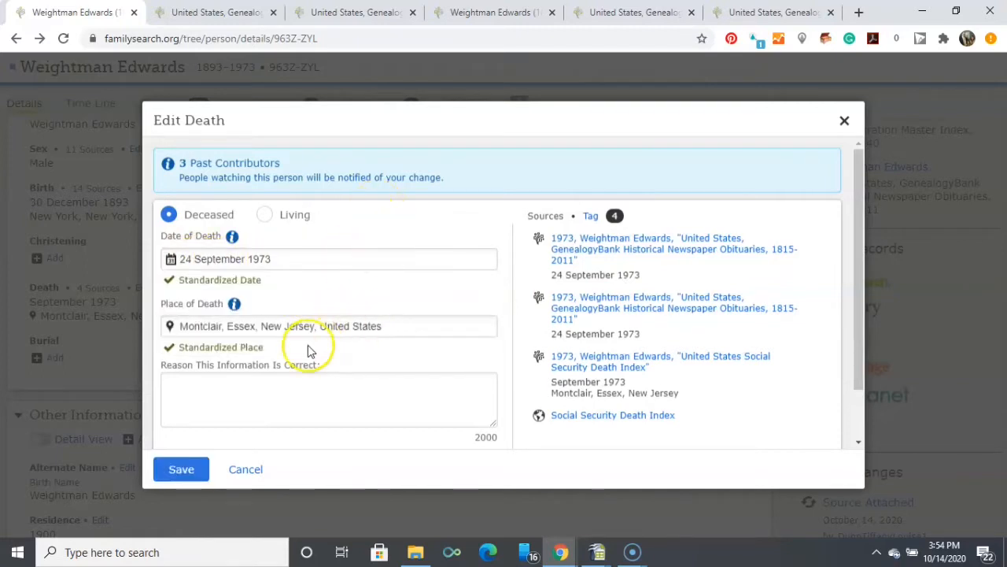
# Enter a reason stating that an obituary was identified for the ancestor and that it noted the death date as 24 September 1973.
pyautogui.click(184, 390)
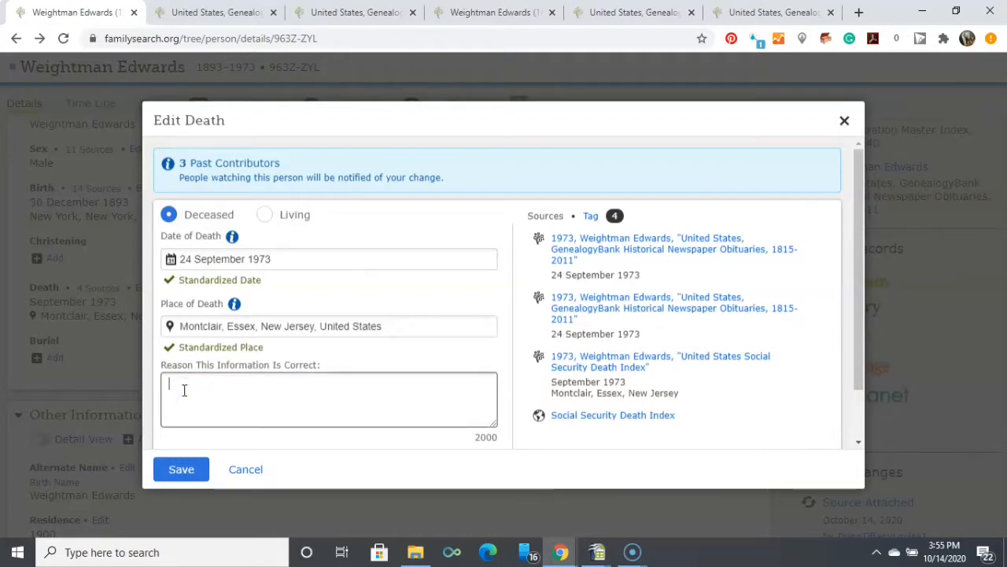
pyautogui.write('An obit')
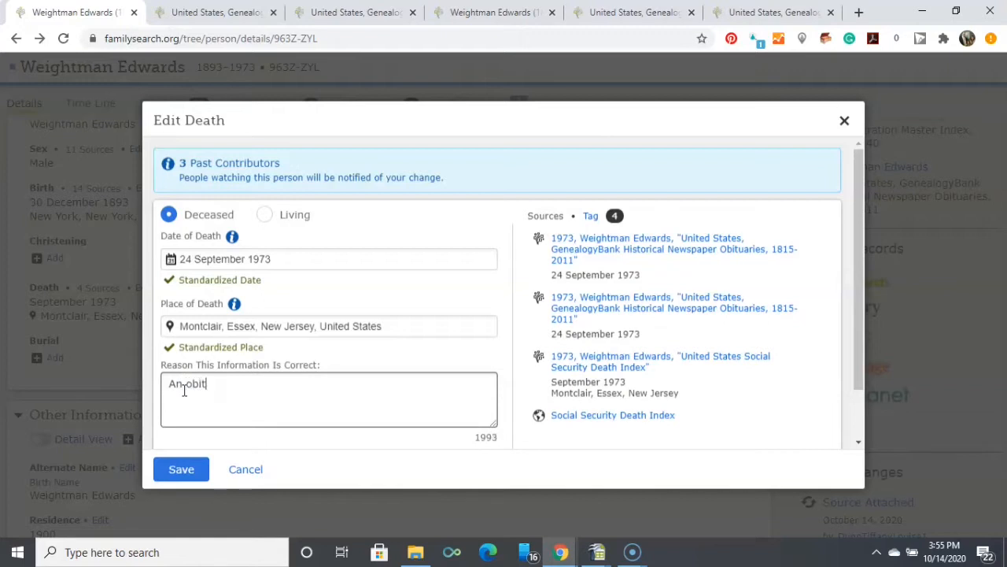
pyautogui.write('uary was i')
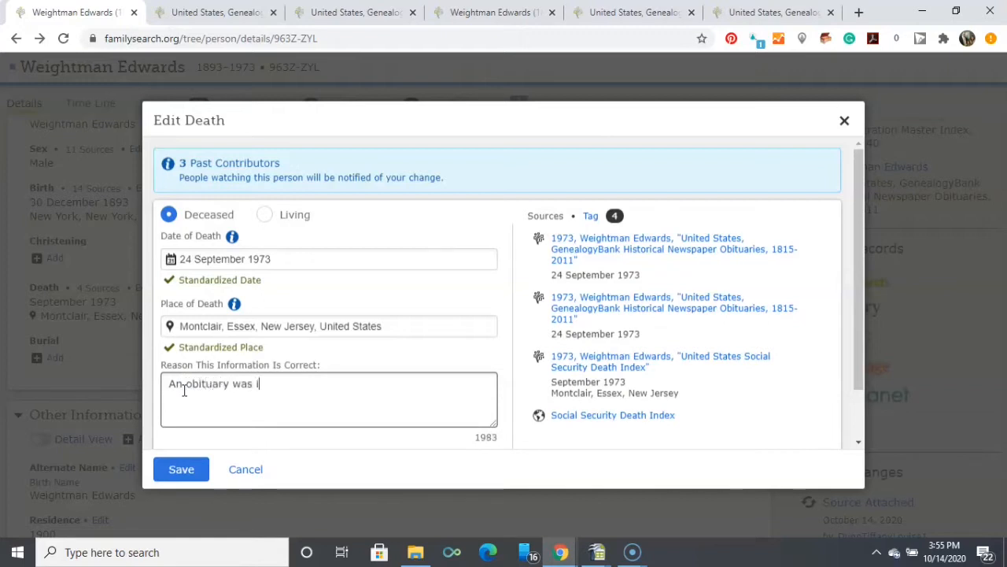
pyautogui.write('dentified for Weightman Edwards. It')
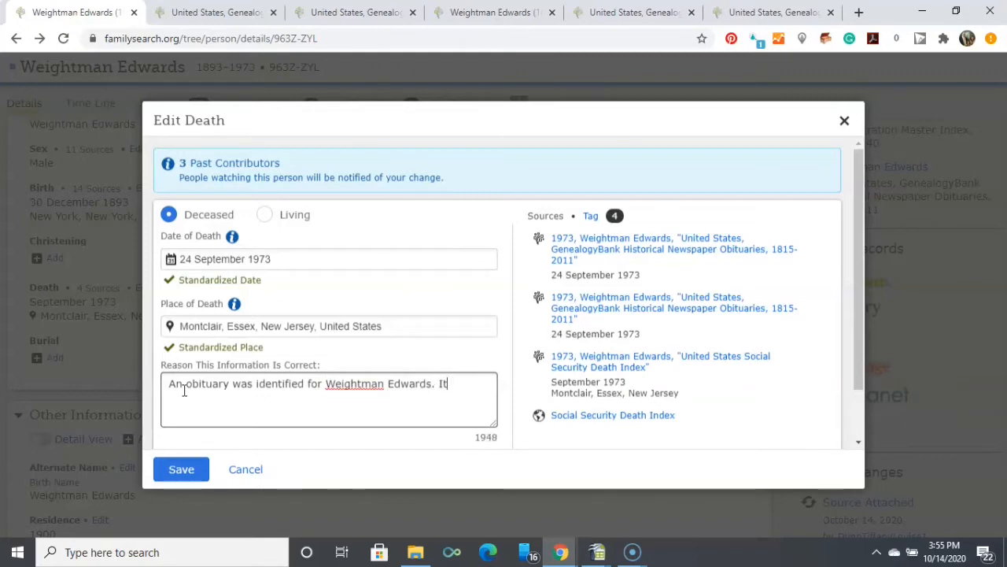
pyautogui.write('h')
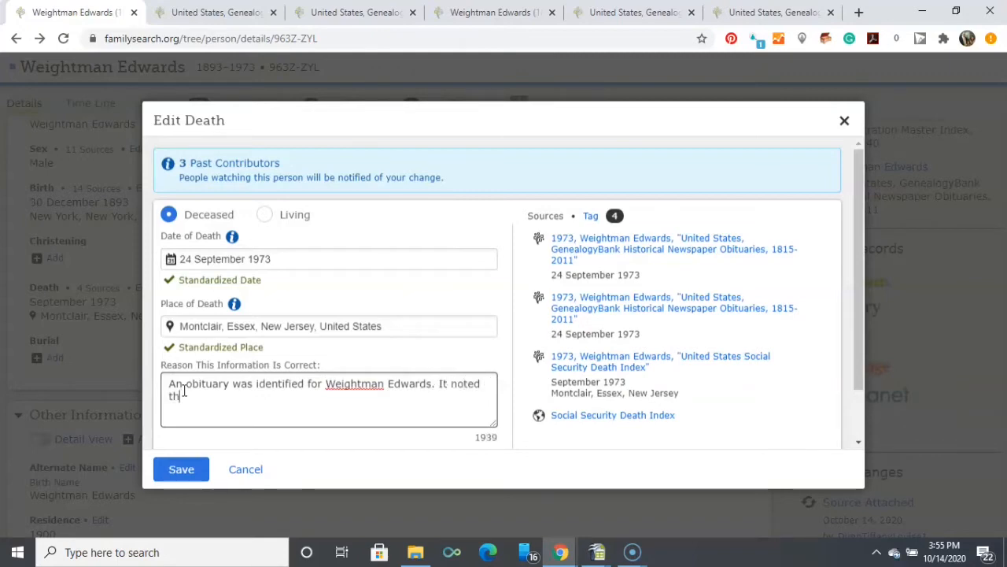
pyautogui.write('e death date as 24 S')
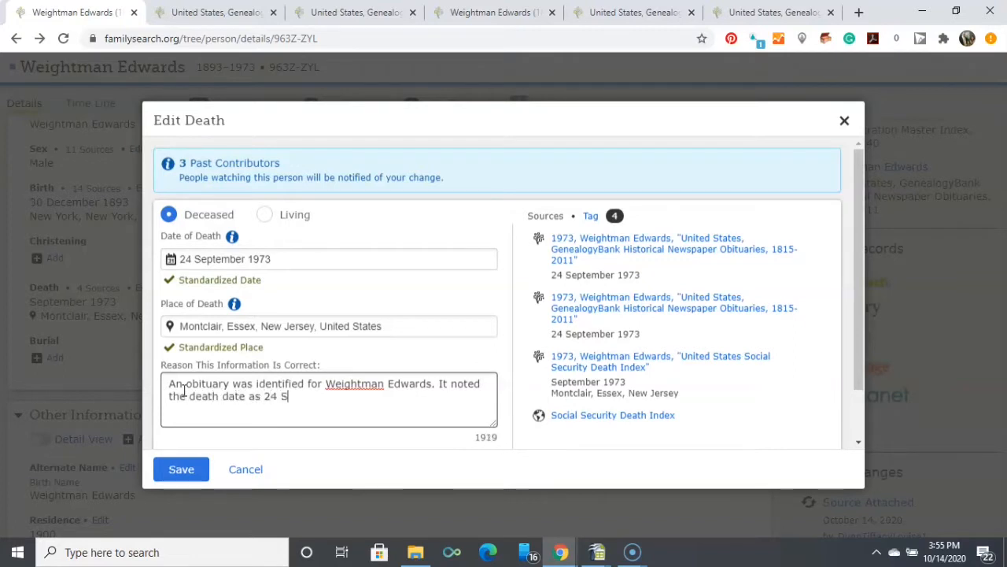
pyautogui.write('eptember 1973.')
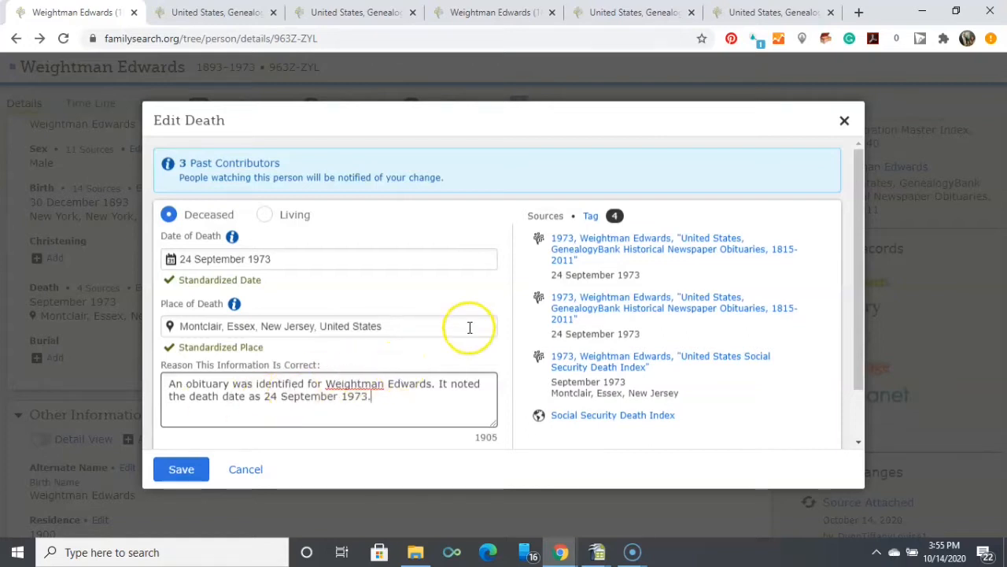
# Review the sources tagged for the death, keep both GenealogyBank obituaries tagged, and save the death edit.
pyautogui.click(591, 219)
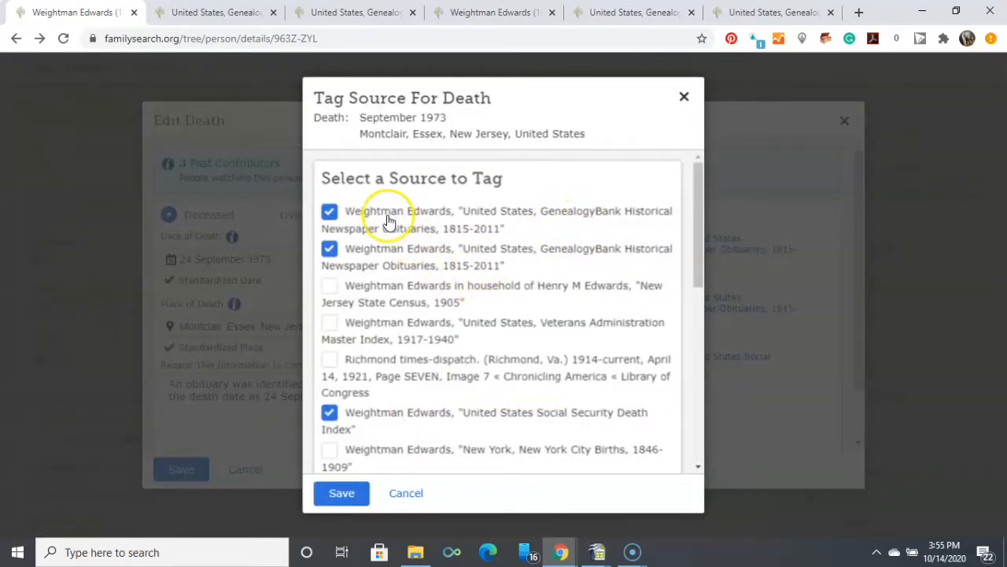
pyautogui.click(344, 494)
pyautogui.click(342, 495)
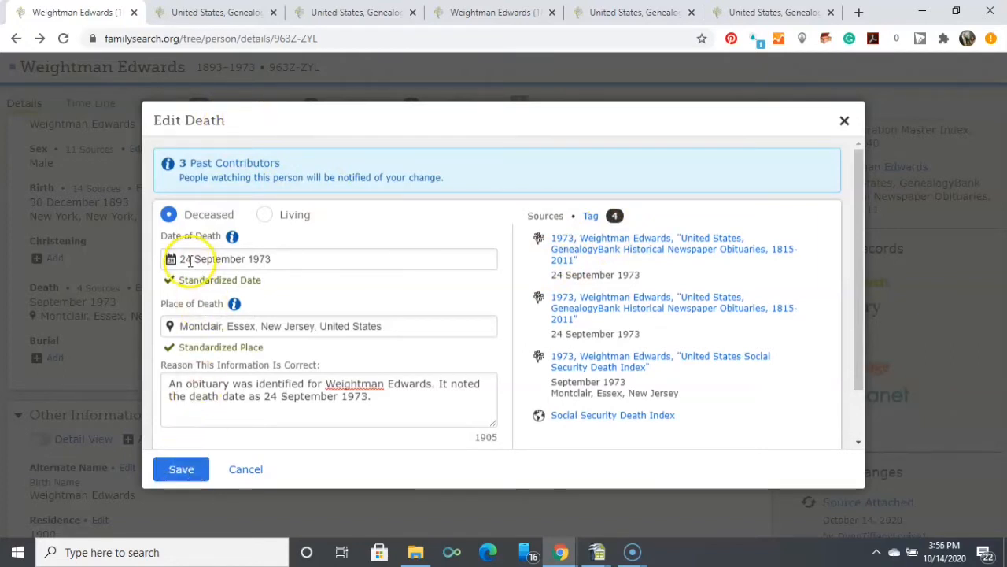
pyautogui.click(182, 471)
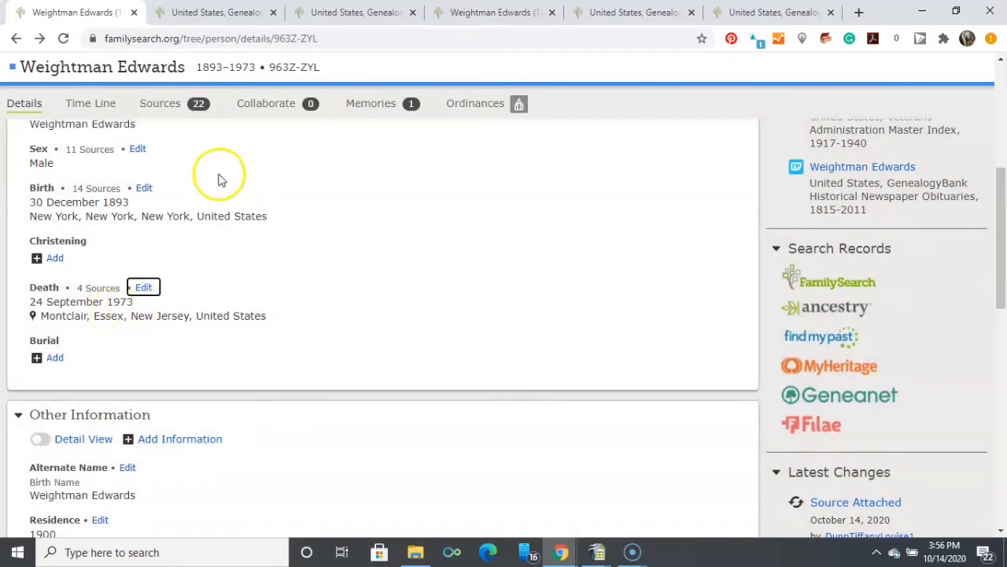
# Expand the GenealogyBank obituary source created October 14, 2020 in the ancestor's sources and check which facts it is tagged to.
pyautogui.click(160, 107)
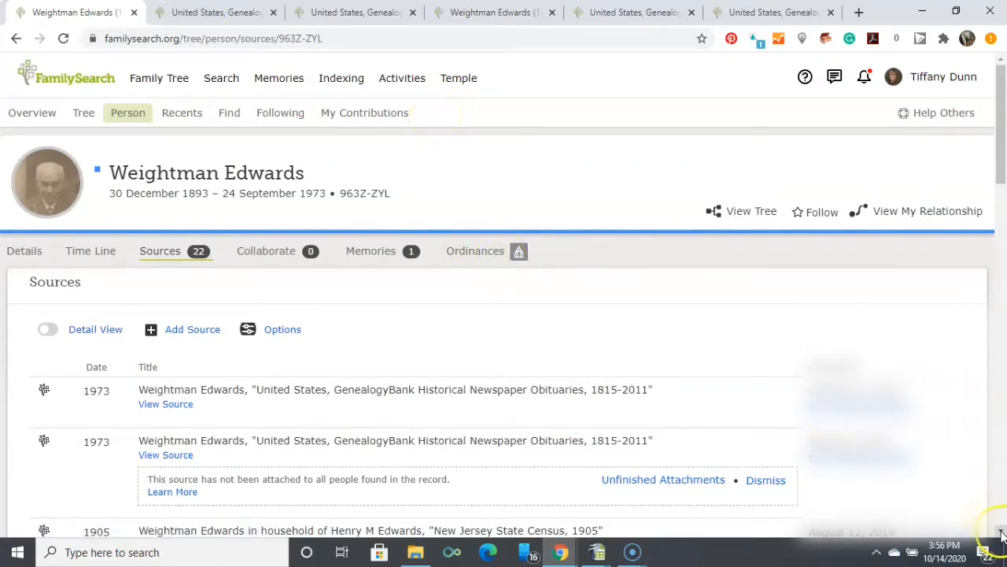
pyautogui.scroll(-3, 1001, 534)
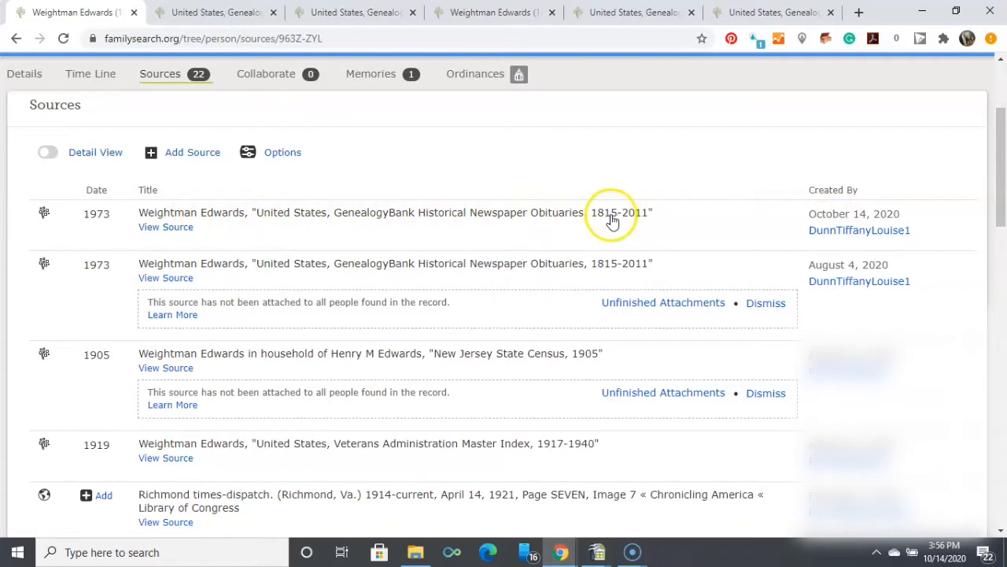
pyautogui.click(170, 226)
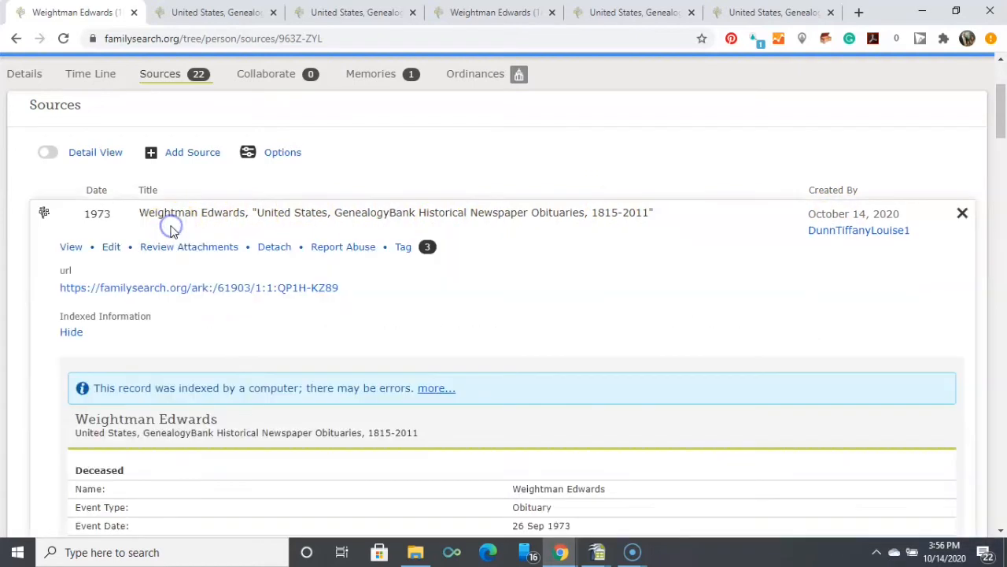
pyautogui.click(403, 249)
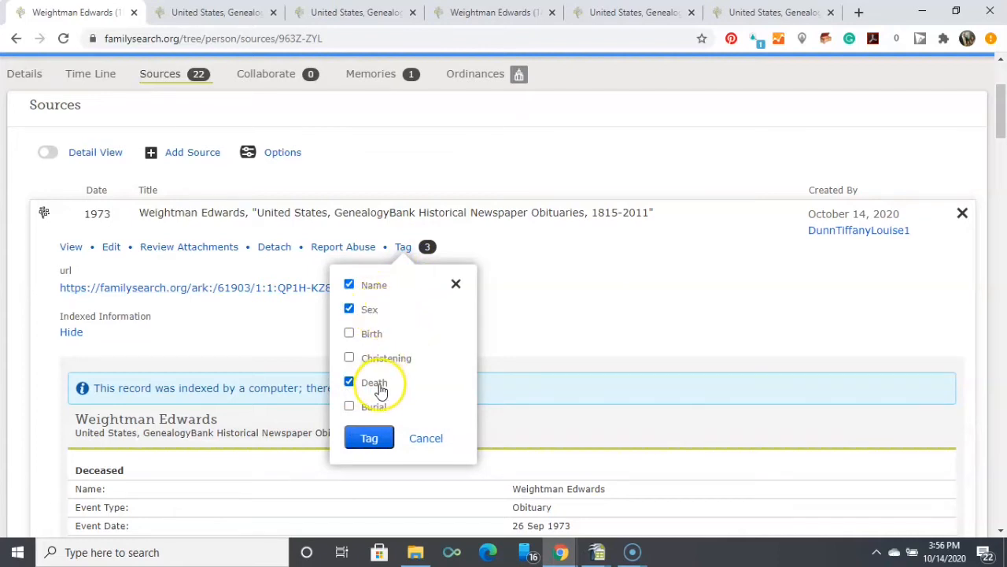
pyautogui.click(520, 326)
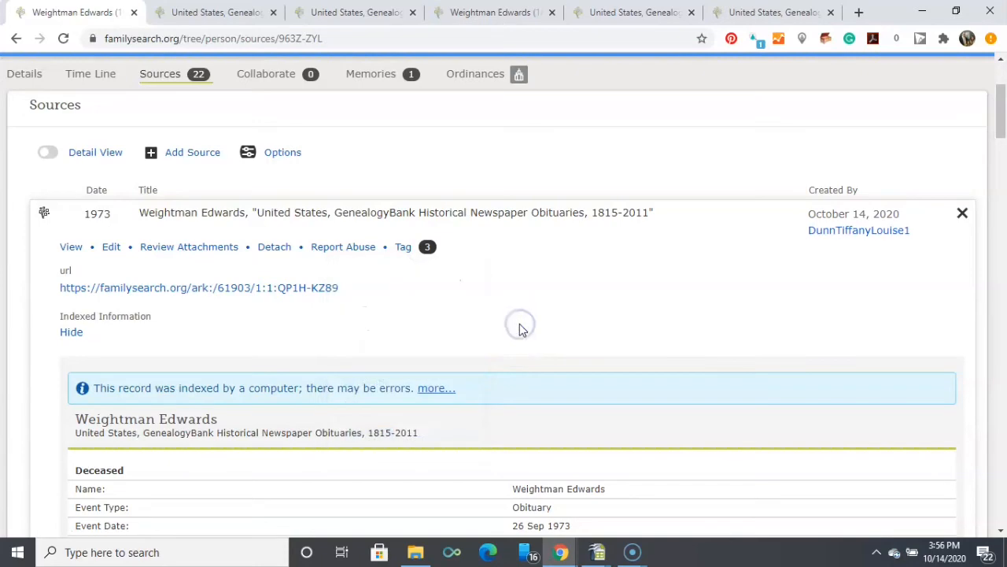
# View the original document of the expanded GenealogyBank obituary source.
pyautogui.moveTo(1003, 114); pyautogui.dragTo(1003, 282)
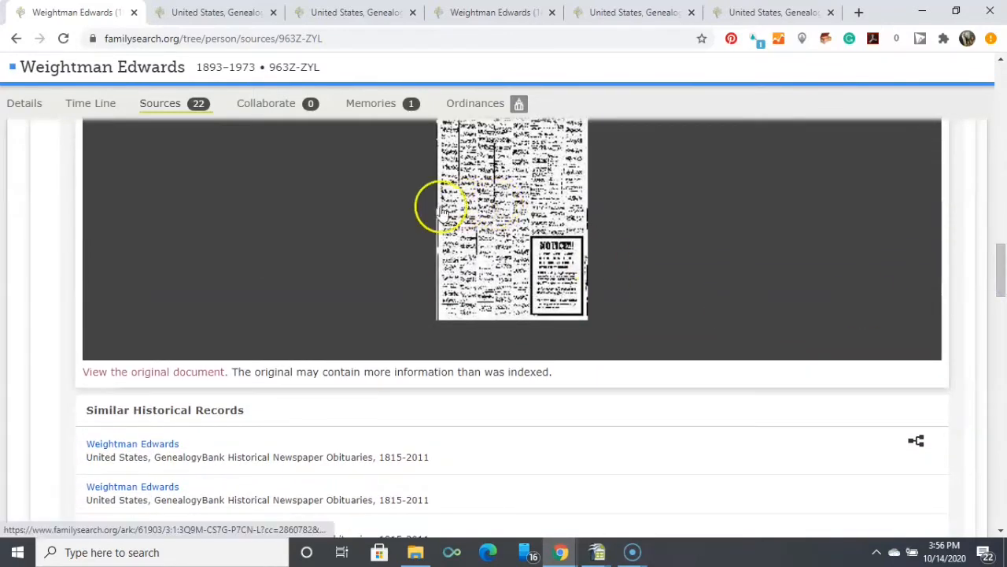
pyautogui.click(159, 376)
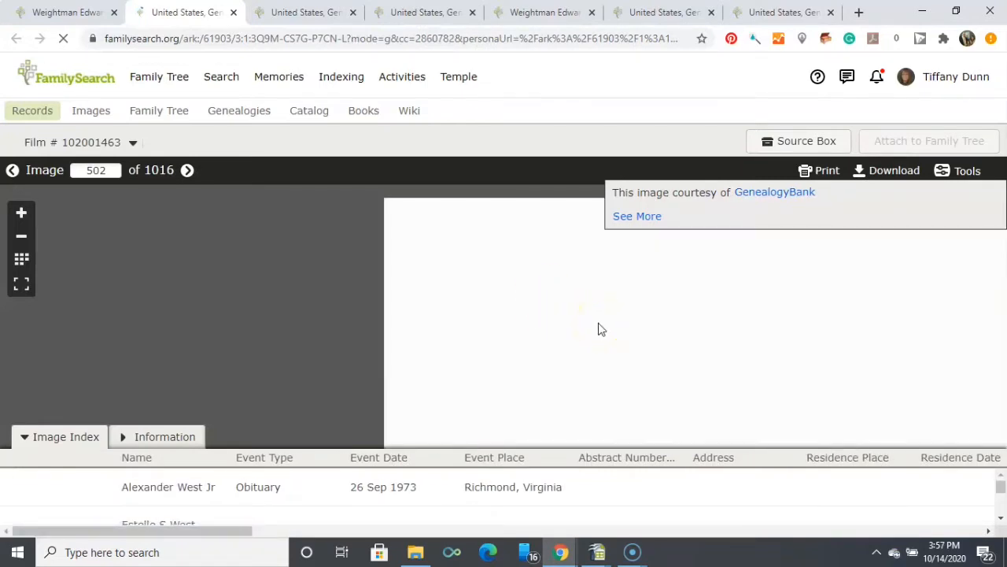
pyautogui.click(648, 290)
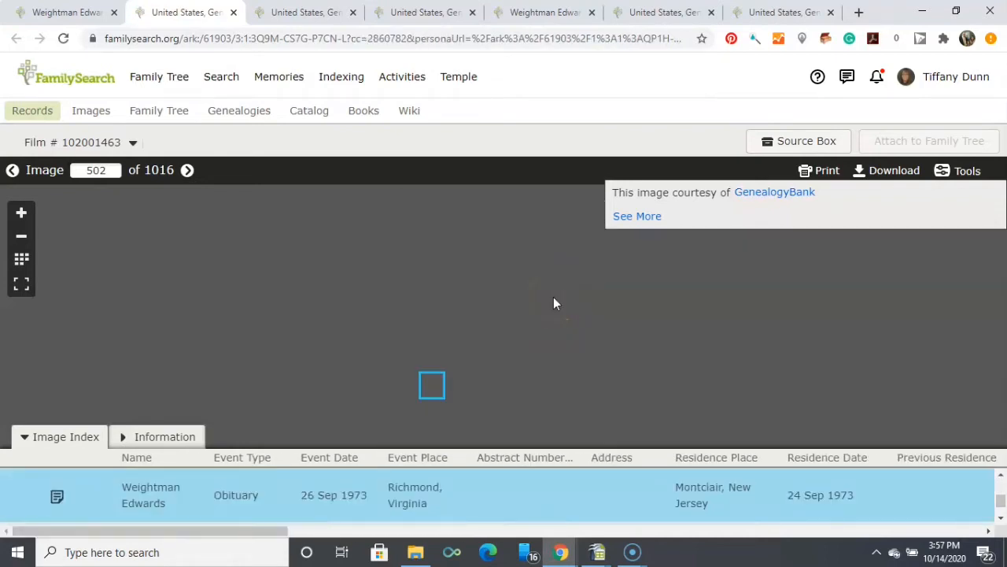
# Enlarge the highlighted Edwards death notice on image 502 and read its full text.
pyautogui.click(21, 213)
pyautogui.click(21, 213)
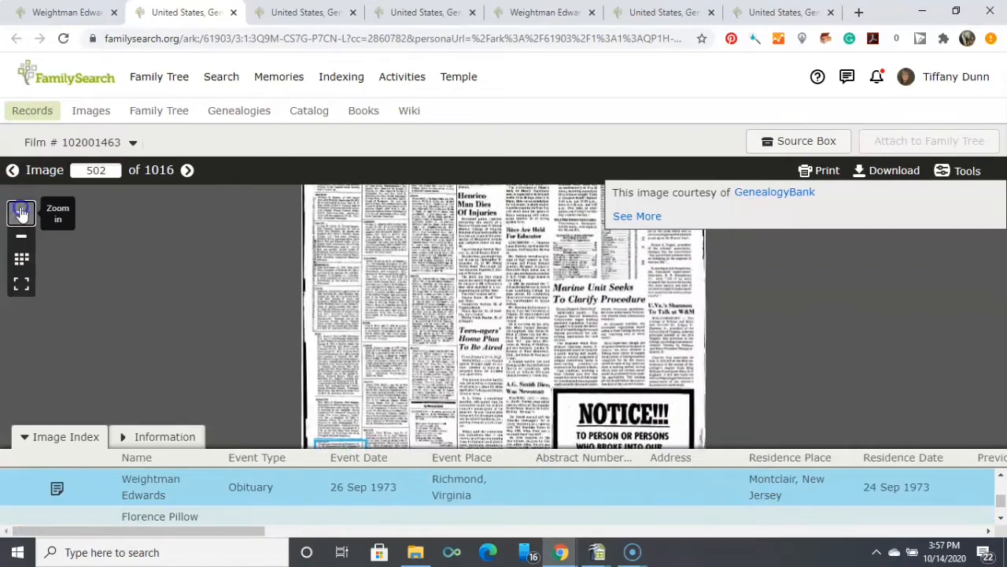
pyautogui.click(21, 213)
pyautogui.click(22, 212)
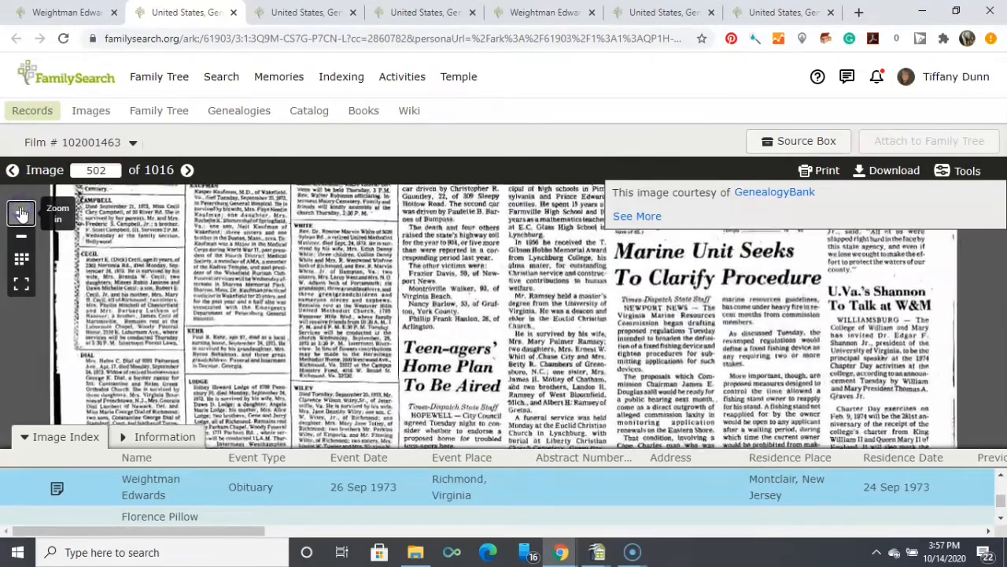
pyautogui.moveTo(187, 335); pyautogui.dragTo(204, 155)
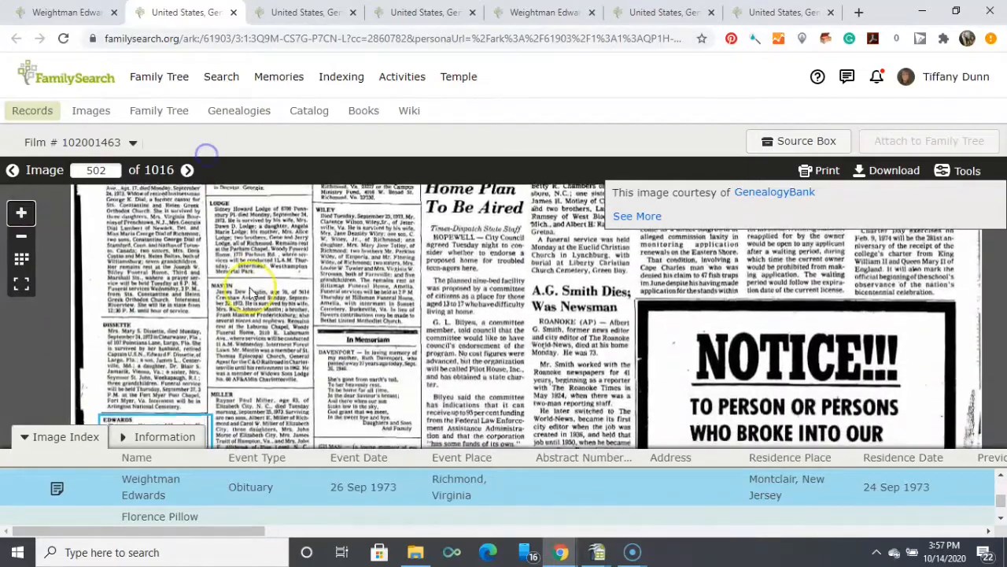
pyautogui.moveTo(249, 344); pyautogui.dragTo(240, 237)
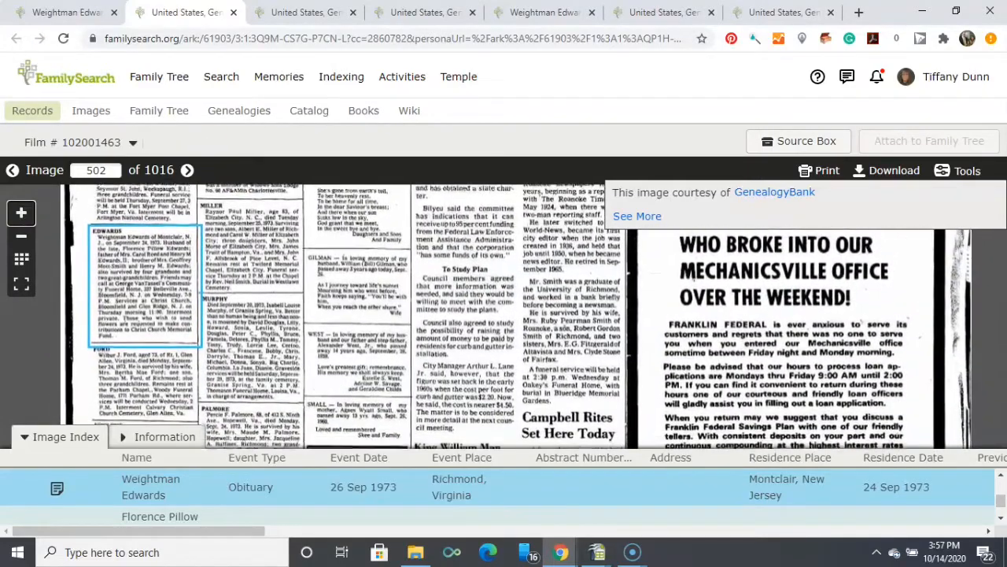
pyautogui.click(24, 211)
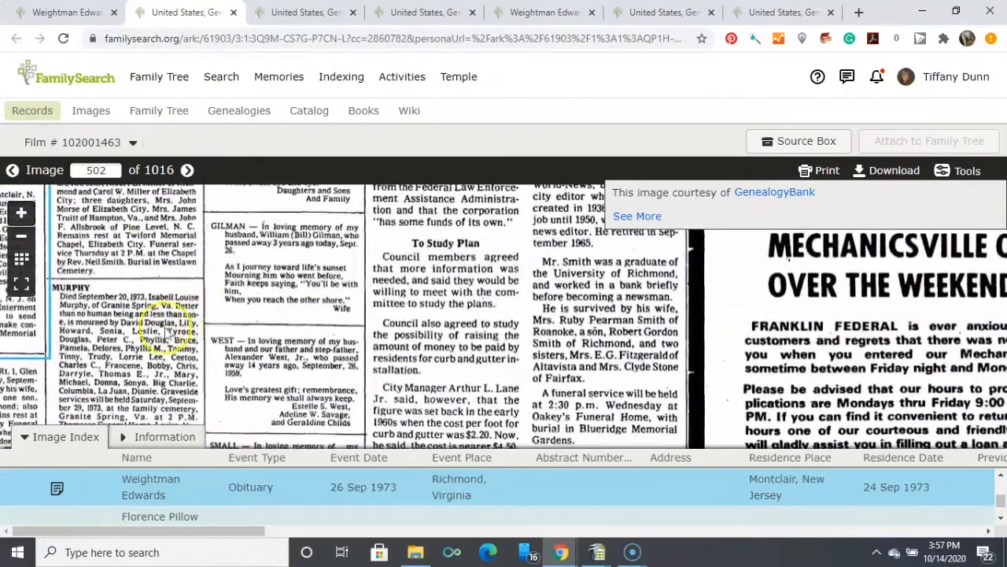
pyautogui.moveTo(161, 322); pyautogui.dragTo(388, 327)
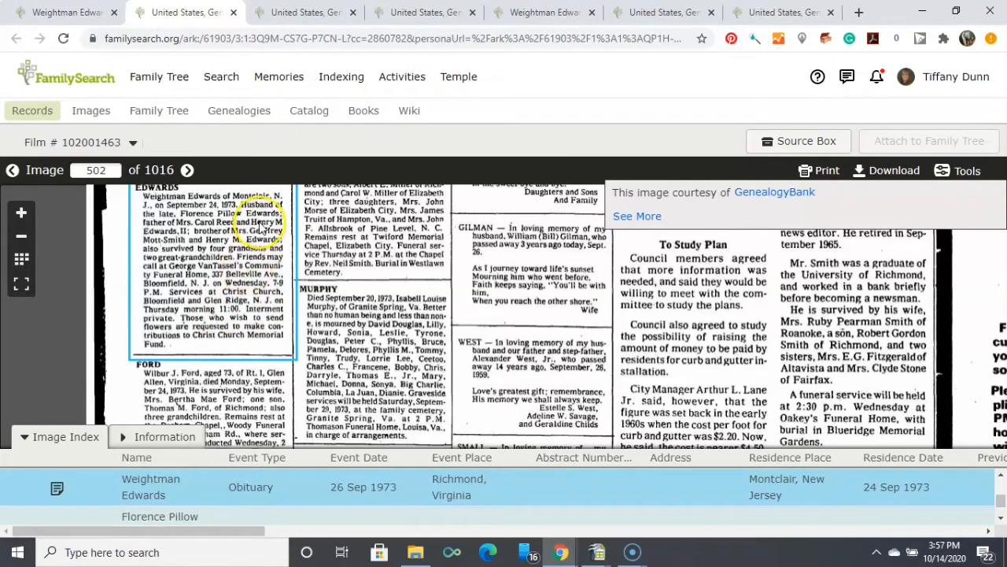
# Check the newspaper title and publication date at the head of the death notices page on image 502.
pyautogui.moveTo(261, 226); pyautogui.dragTo(277, 311)
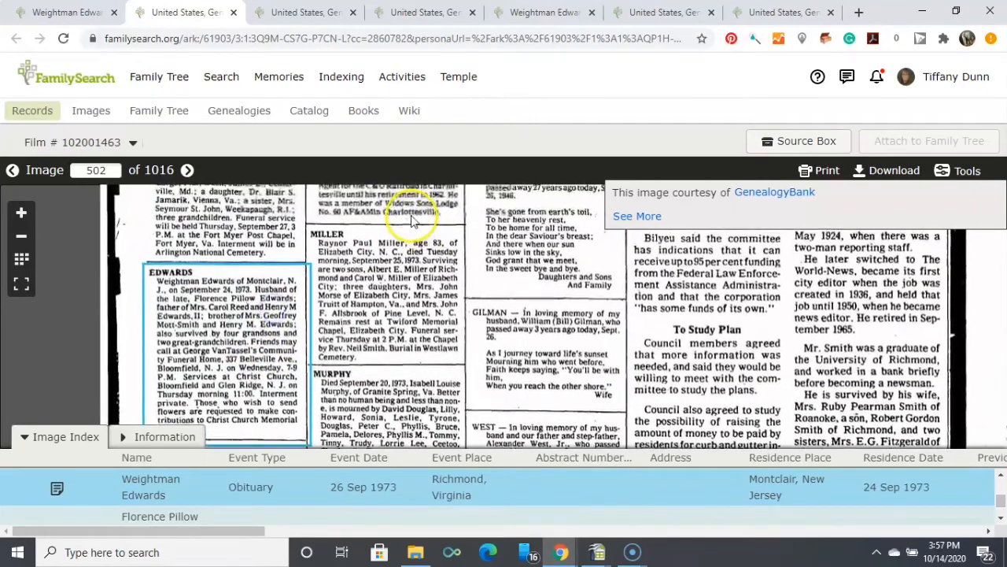
pyautogui.moveTo(411, 216); pyautogui.dragTo(380, 519)
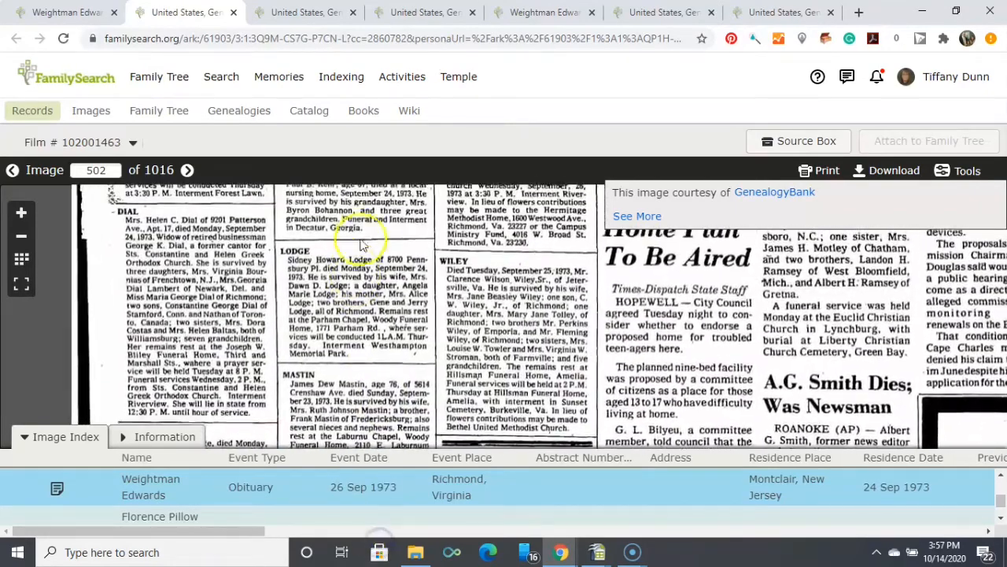
pyautogui.moveTo(368, 220); pyautogui.dragTo(373, 499)
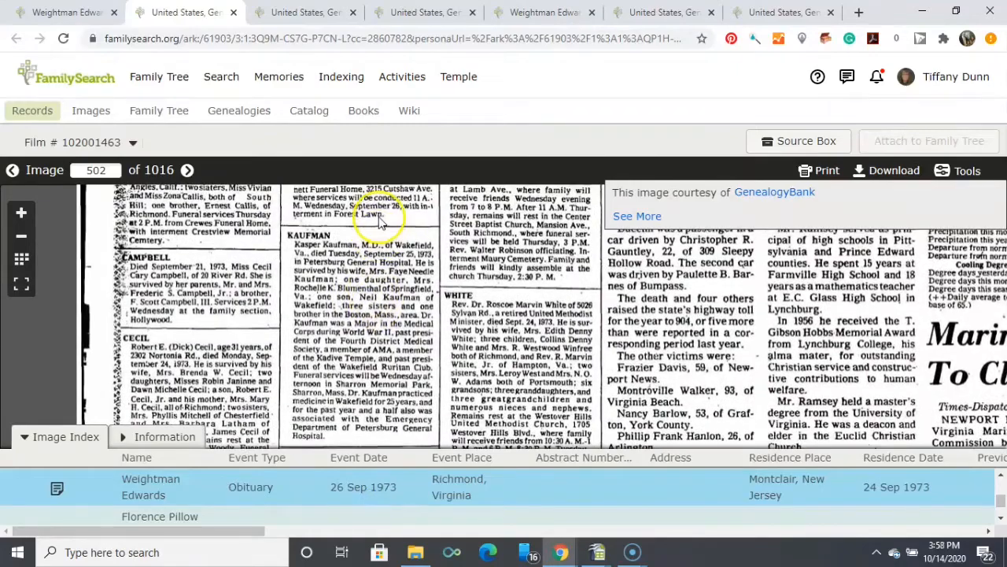
pyautogui.moveTo(371, 213); pyautogui.dragTo(376, 435)
pyautogui.moveTo(373, 246); pyautogui.dragTo(351, 483)
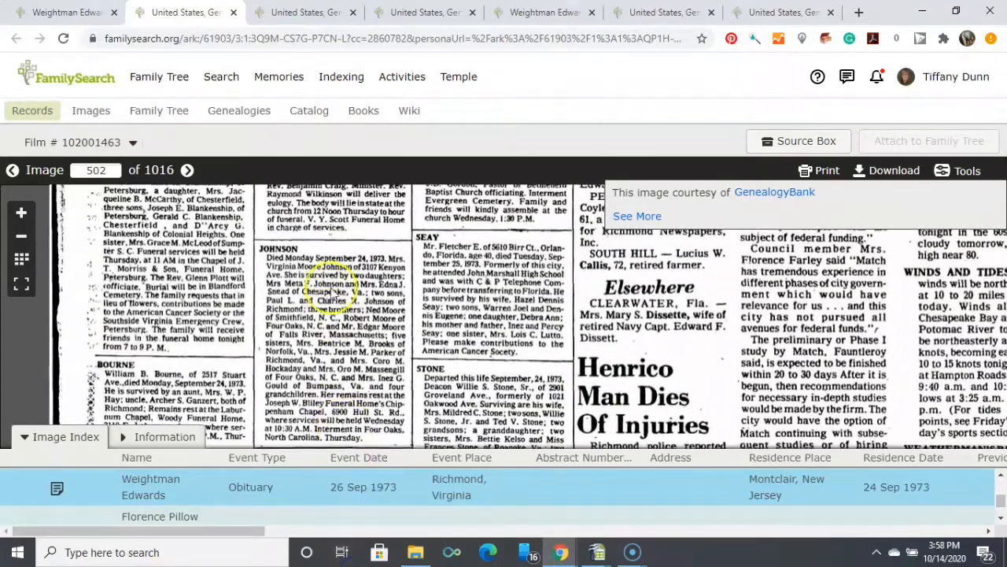
pyautogui.moveTo(336, 199); pyautogui.dragTo(338, 547)
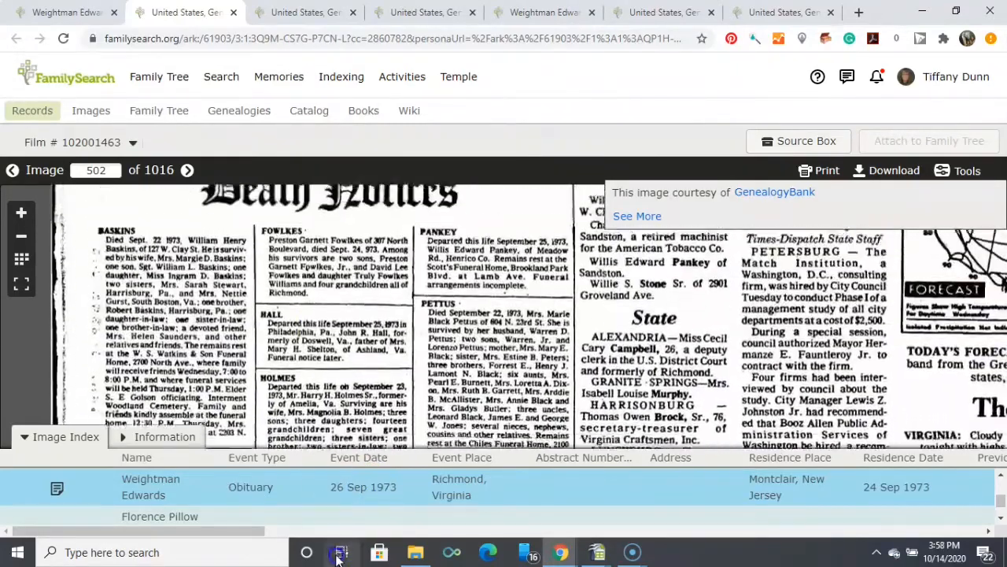
pyautogui.moveTo(327, 291); pyautogui.dragTo(329, 386)
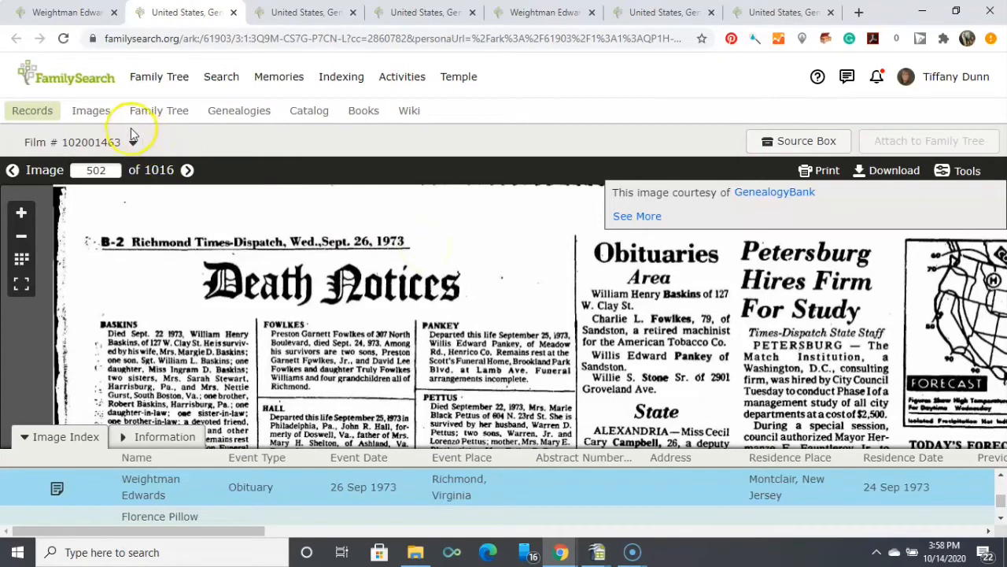
# Return to the ancestor's sources and tag the expanded GenealogyBank obituary source created October 14, 2020 to Burial as well.
pyautogui.click(73, 14)
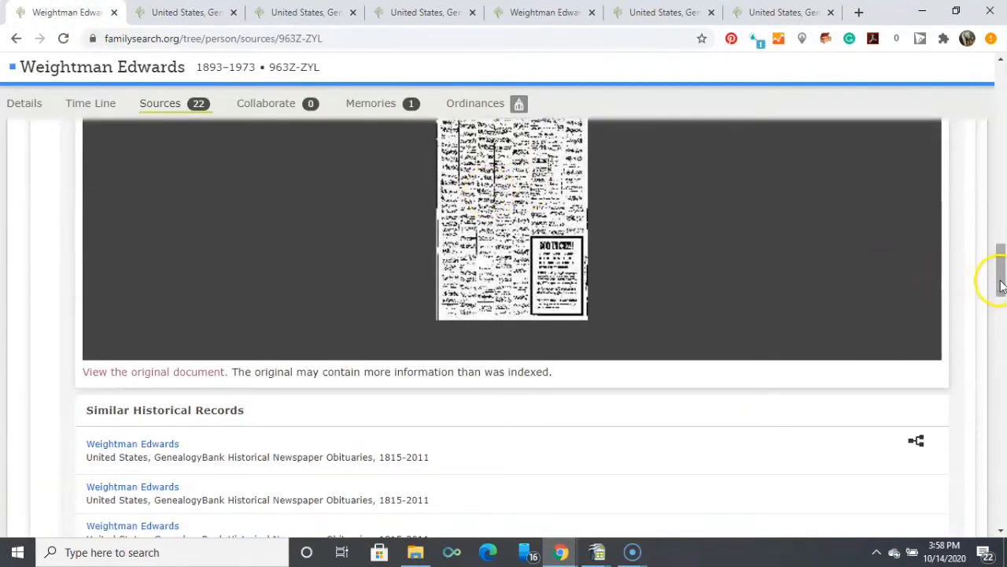
pyautogui.moveTo(1000, 283); pyautogui.dragTo(1001, 118)
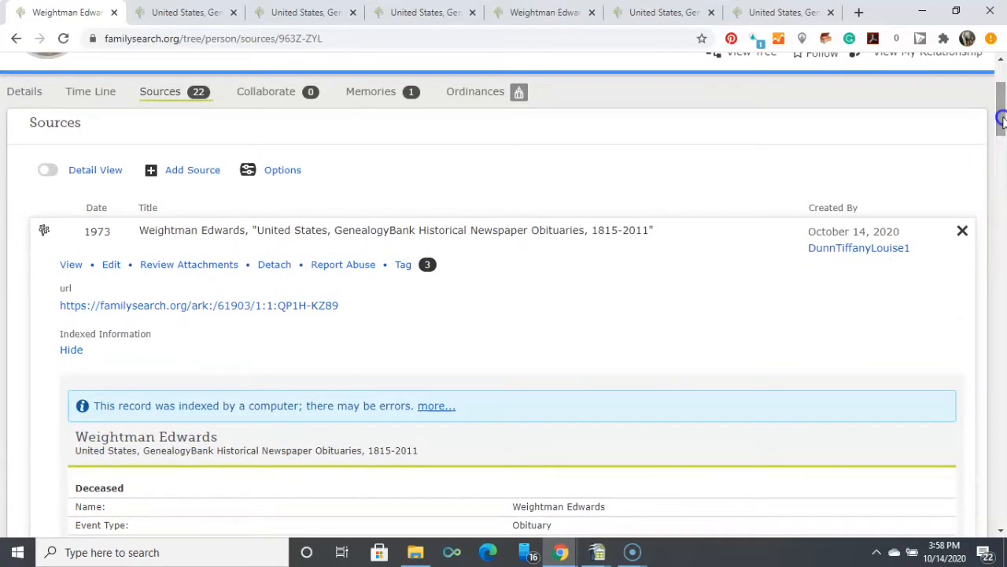
pyautogui.click(403, 266)
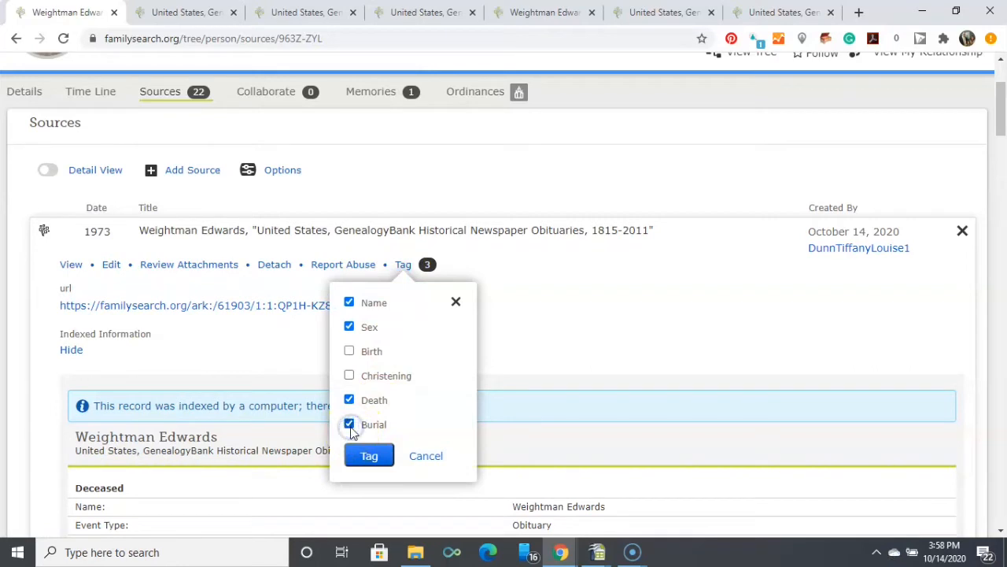
pyautogui.click(373, 455)
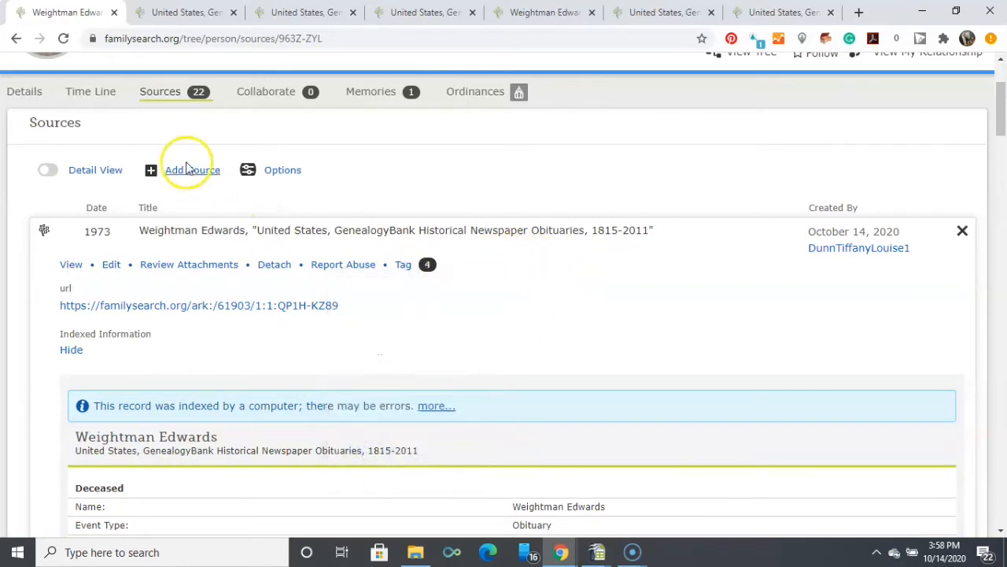
# Start adding a burial in the ancestor's details and set its date to the standardized 27 September 1973.
pyautogui.click(33, 95)
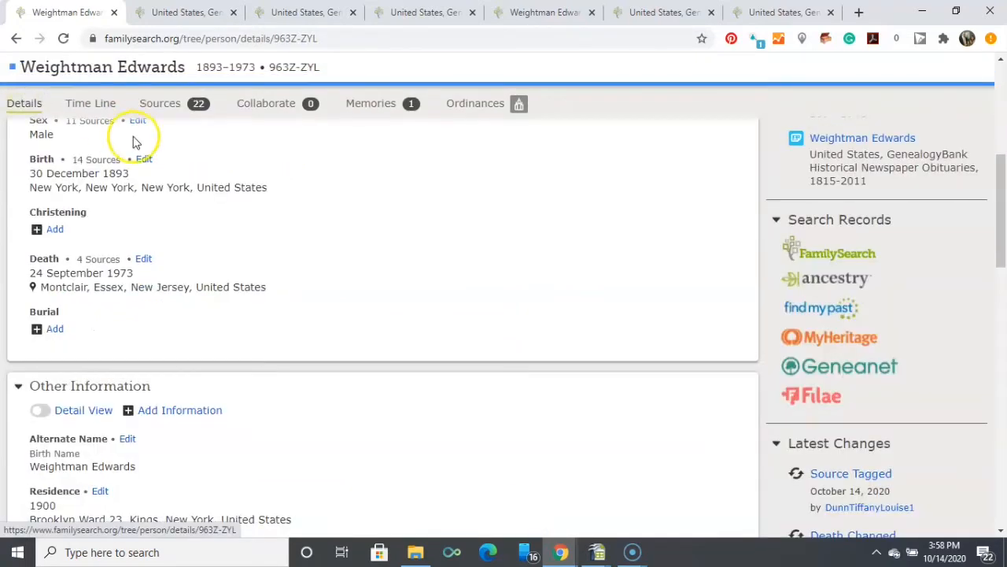
pyautogui.click(54, 329)
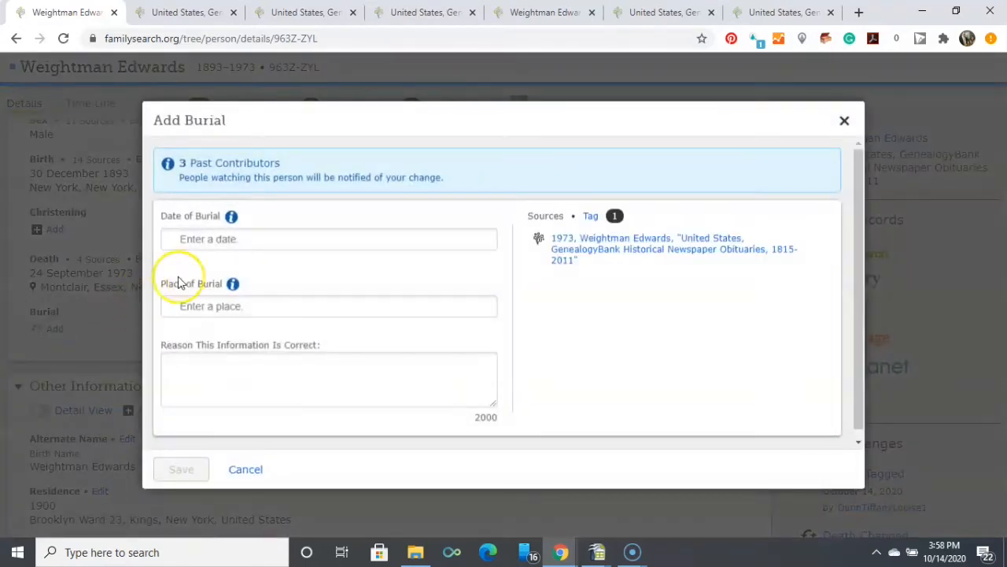
pyautogui.click(195, 239)
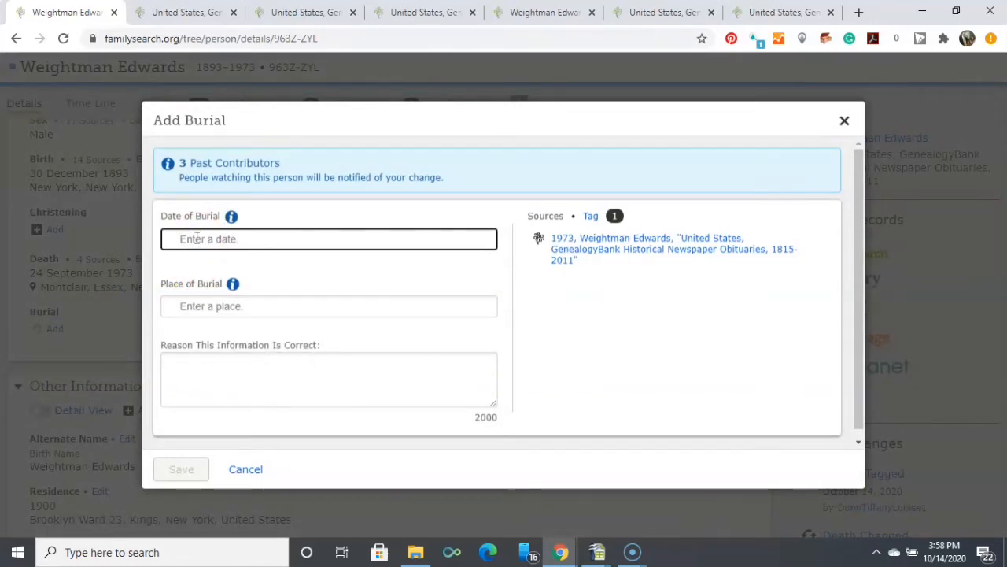
pyautogui.write('27')
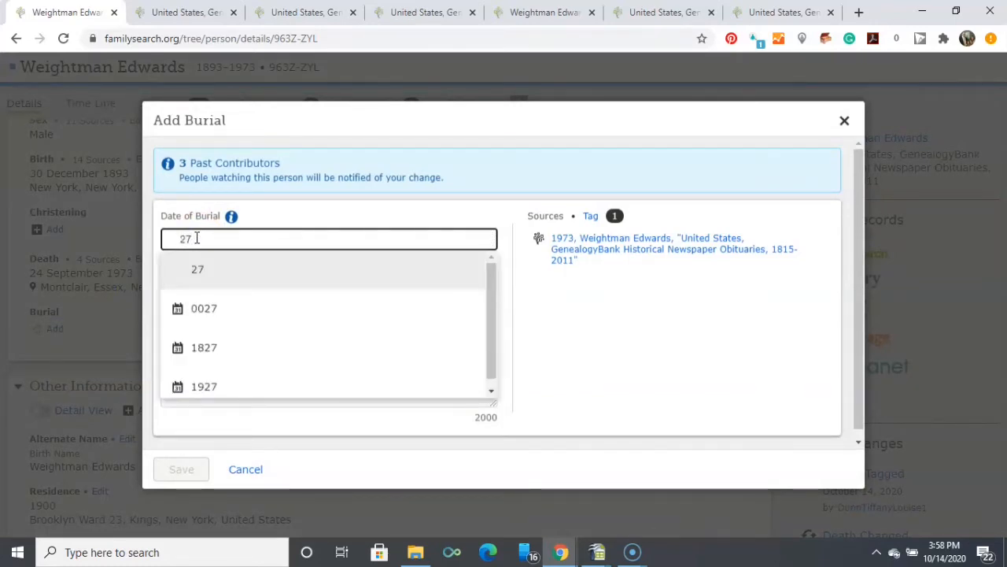
pyautogui.write(' Sep')
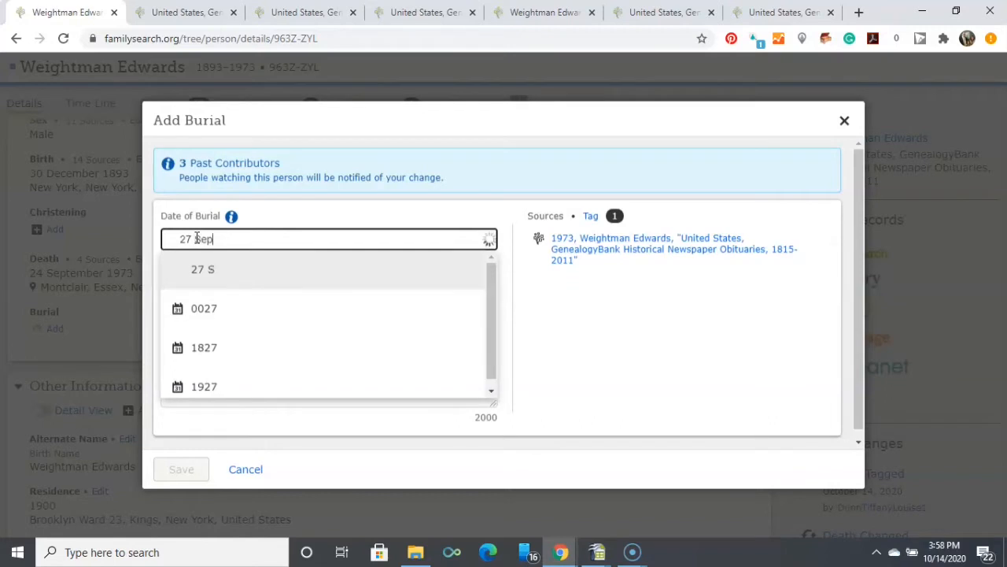
pyautogui.write('tember 1973')
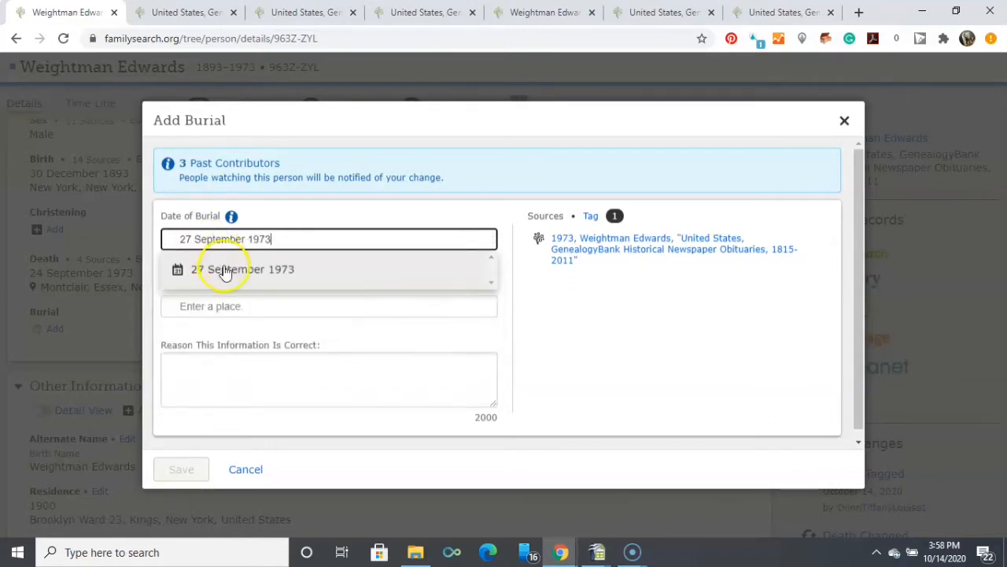
pyautogui.click(225, 271)
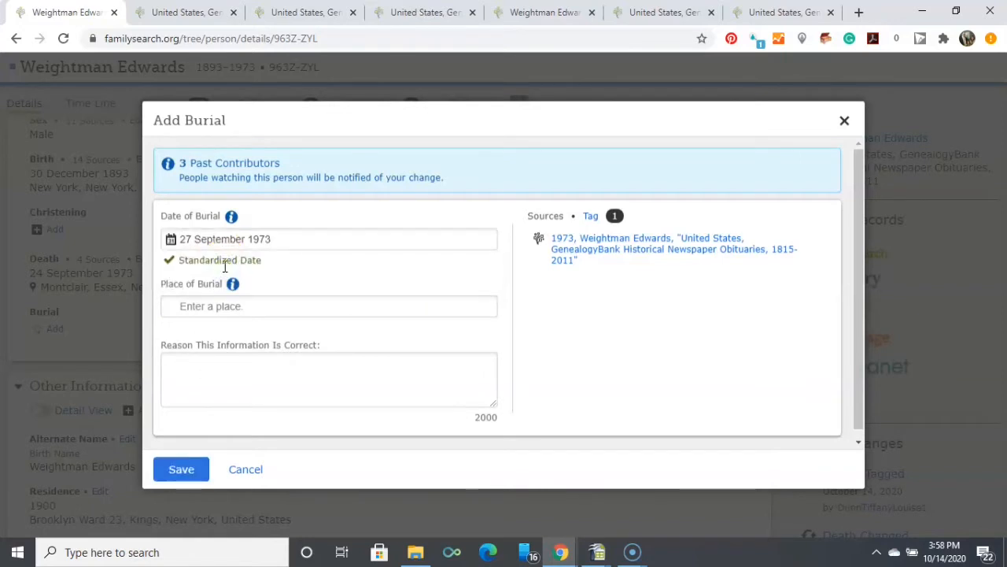
pyautogui.click(225, 268)
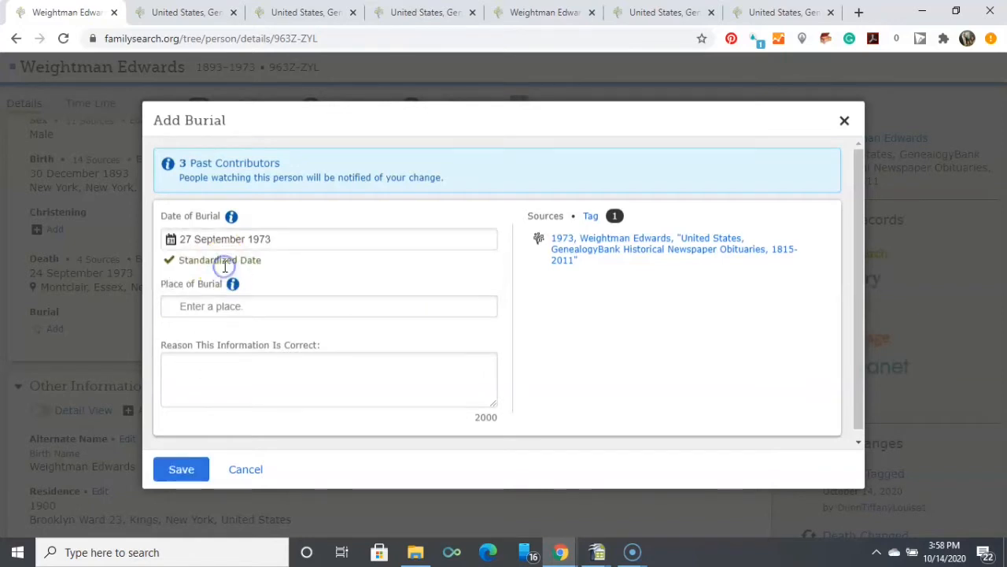
# Reread the highlighted death notice on image 502 for the funeral service and interment details.
pyautogui.hotkey('ctrl', 'Tab')
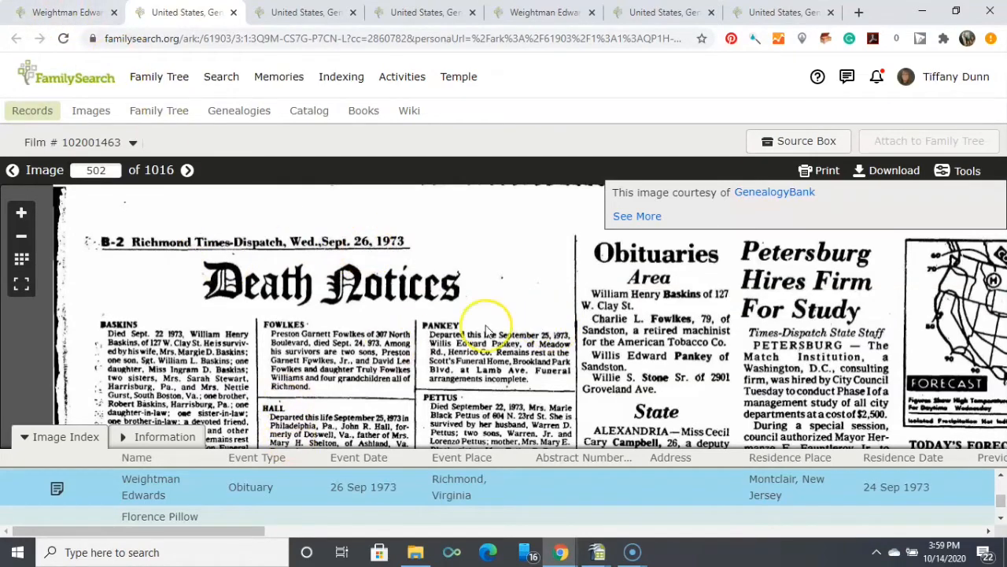
pyautogui.moveTo(216, 400); pyautogui.dragTo(227, 197)
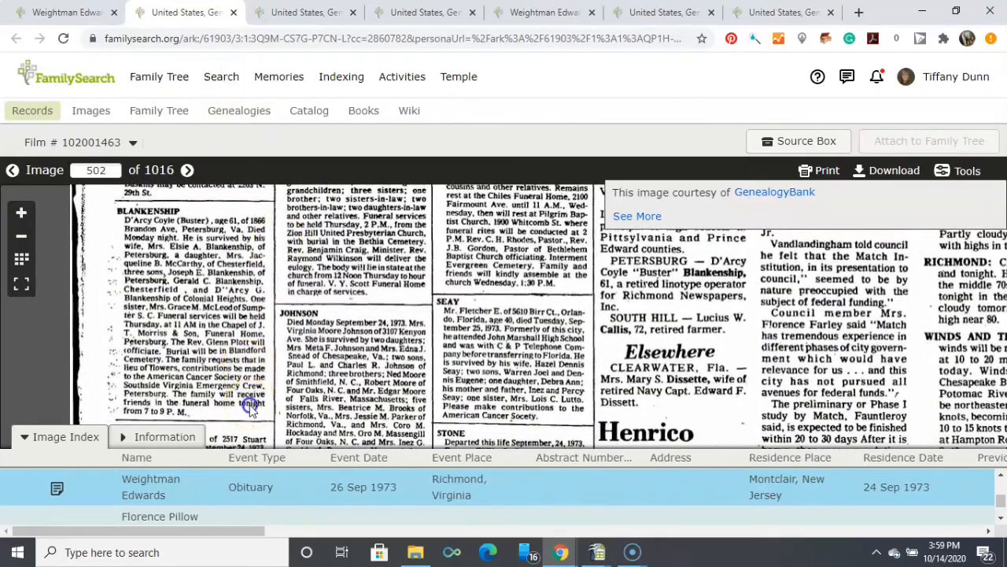
pyautogui.moveTo(250, 408); pyautogui.dragTo(259, 151)
pyautogui.moveTo(260, 405); pyautogui.dragTo(265, 162)
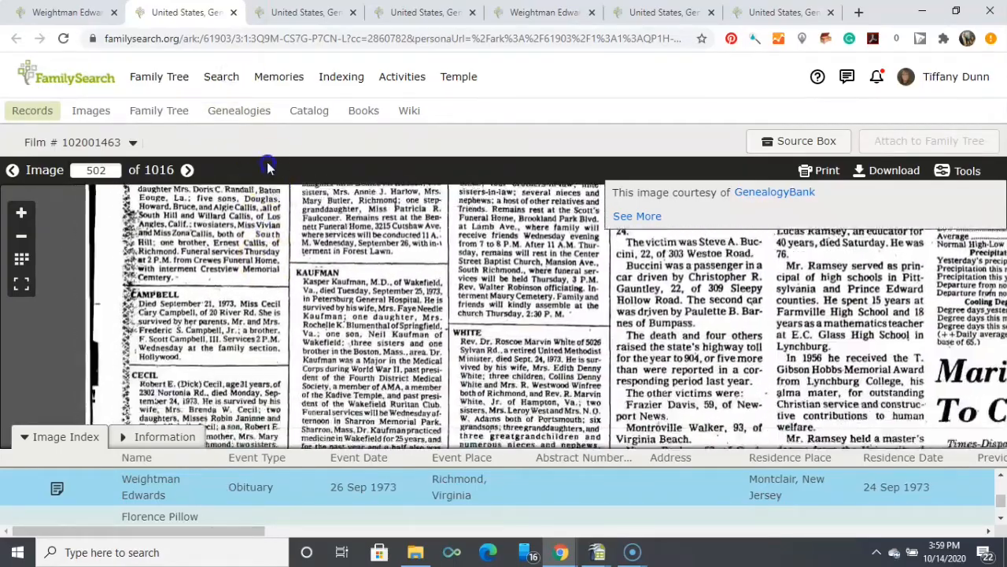
pyautogui.moveTo(253, 431); pyautogui.dragTo(262, 124)
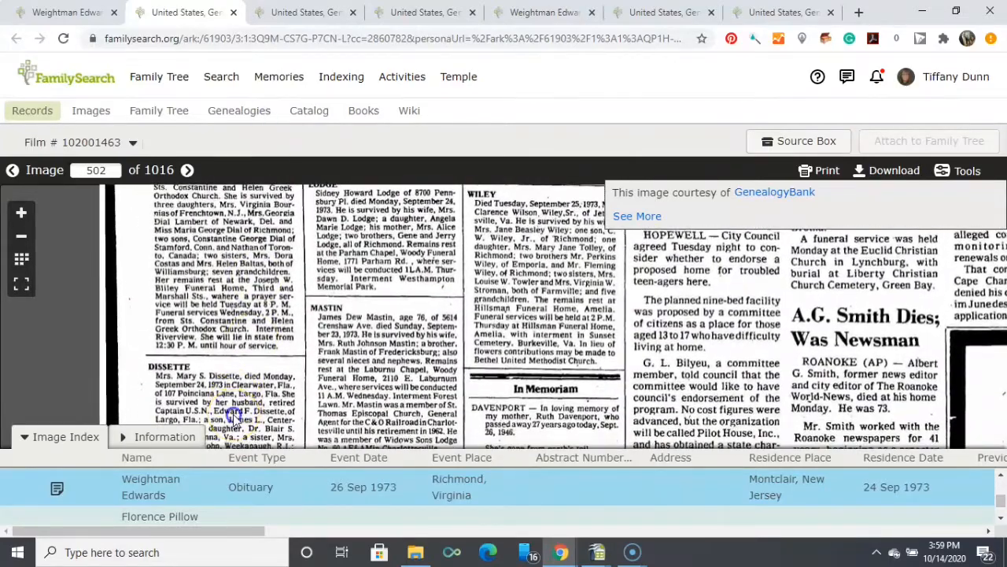
pyautogui.moveTo(232, 409); pyautogui.dragTo(234, 146)
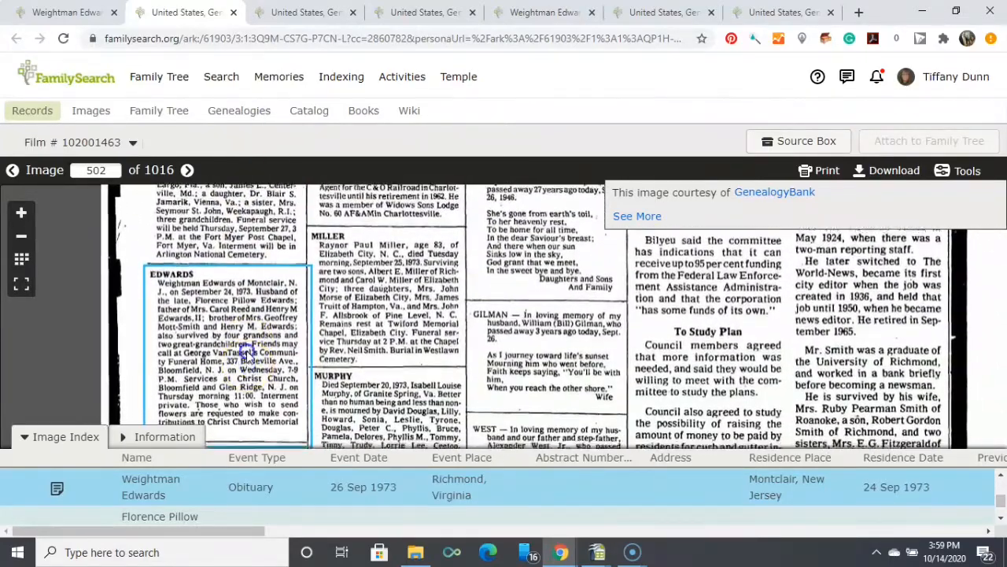
pyautogui.moveTo(246, 350); pyautogui.dragTo(246, 292)
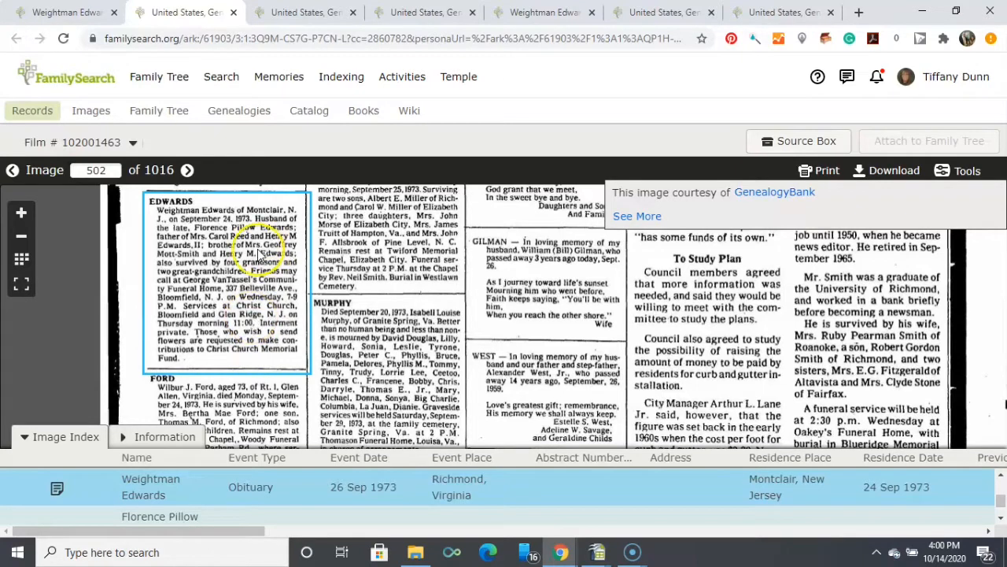
# Return to the unsaved burial entry and begin its reason statement with "The obituary published on 26 September 1973".
pyautogui.click(68, 11)
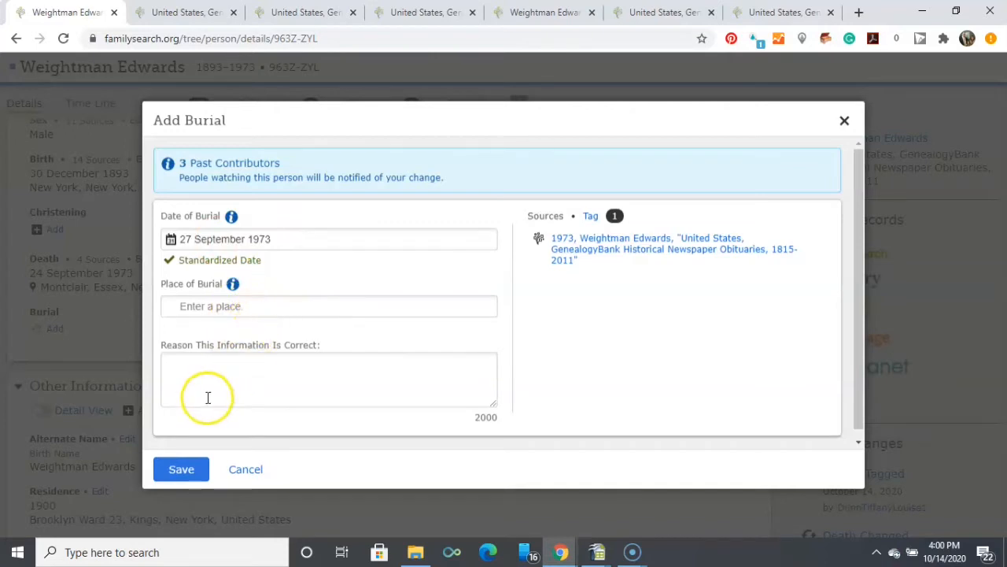
pyautogui.click(191, 371)
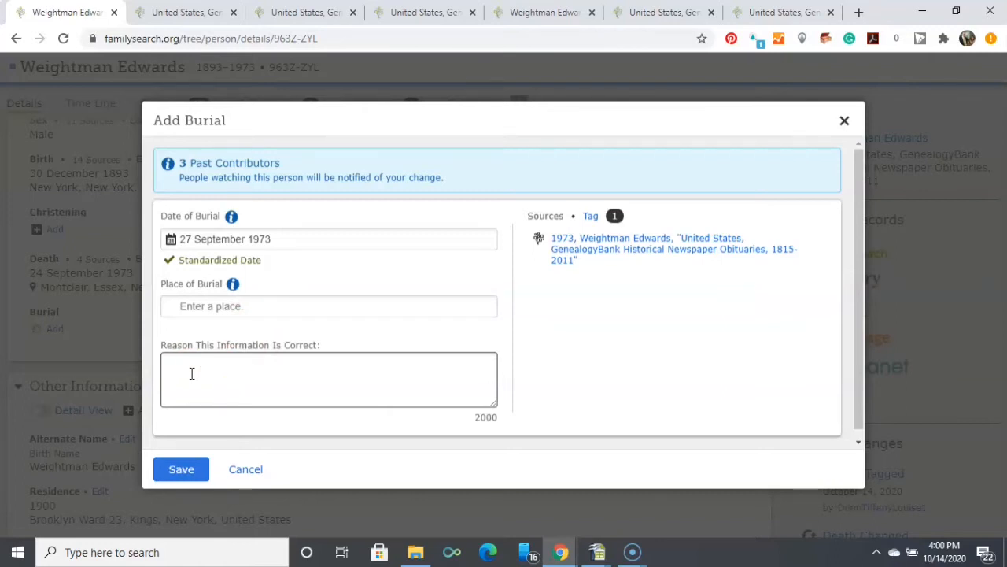
pyautogui.write('THe obituary ')
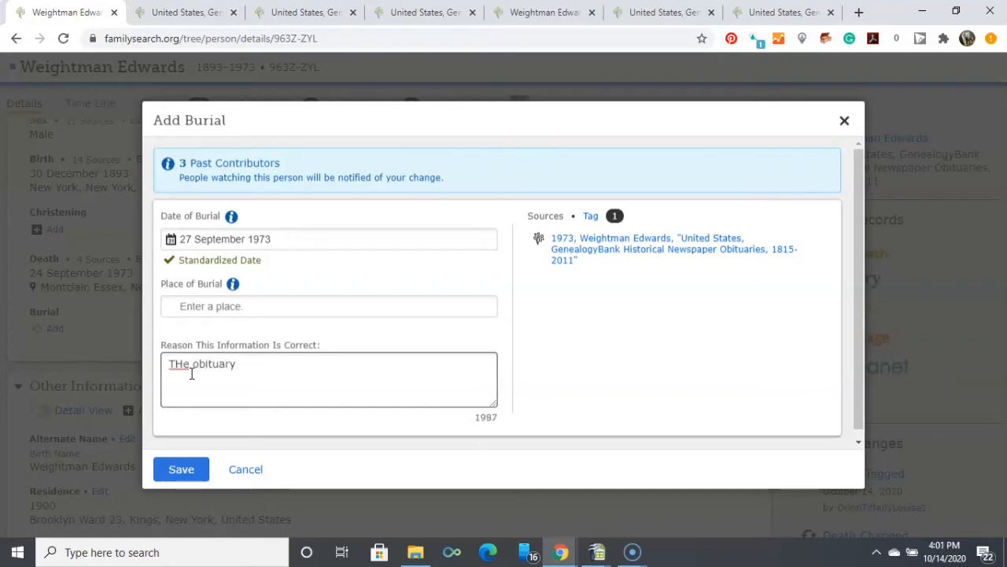
pyautogui.write('publish')
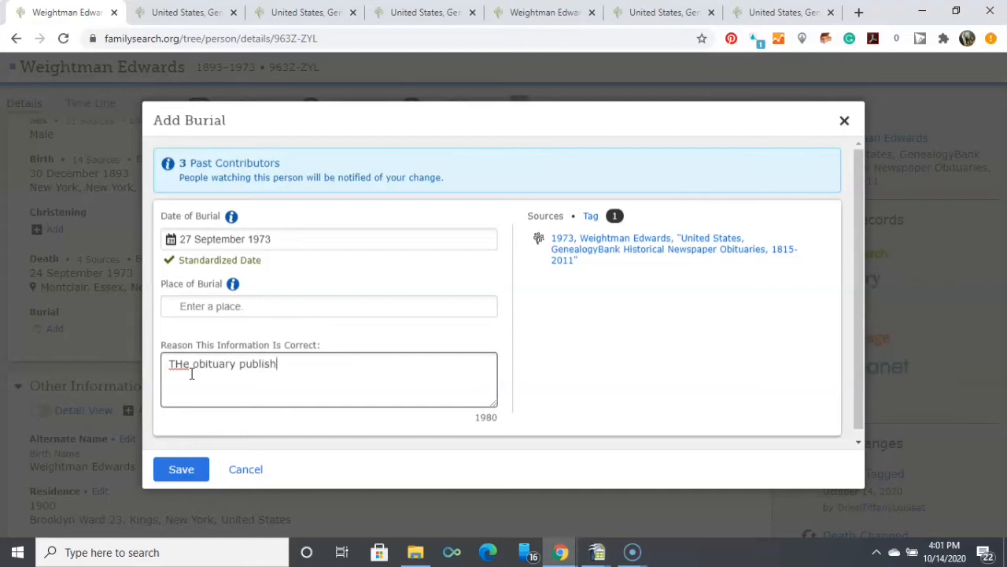
pyautogui.write('ed on 26 ')
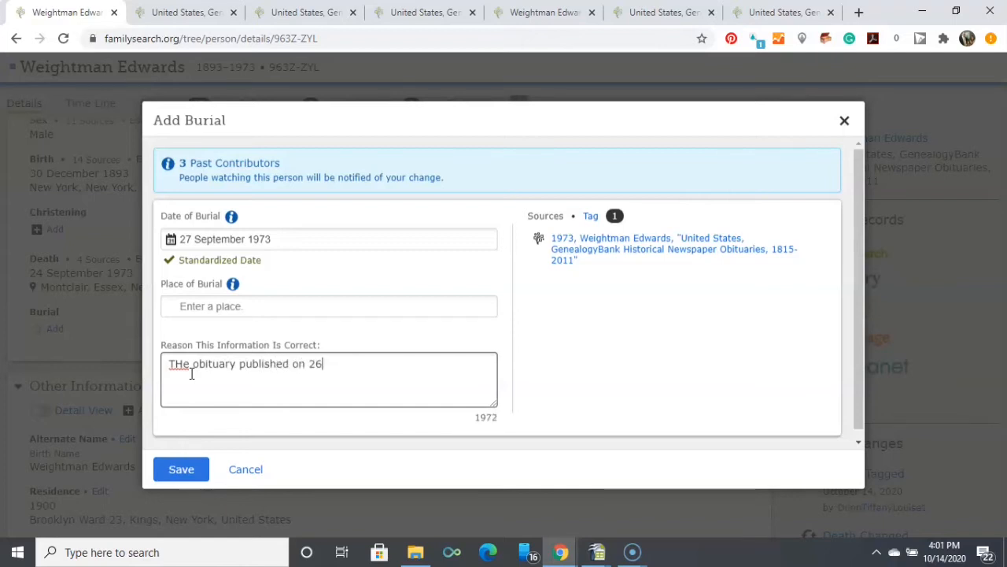
pyautogui.write('Septembe')
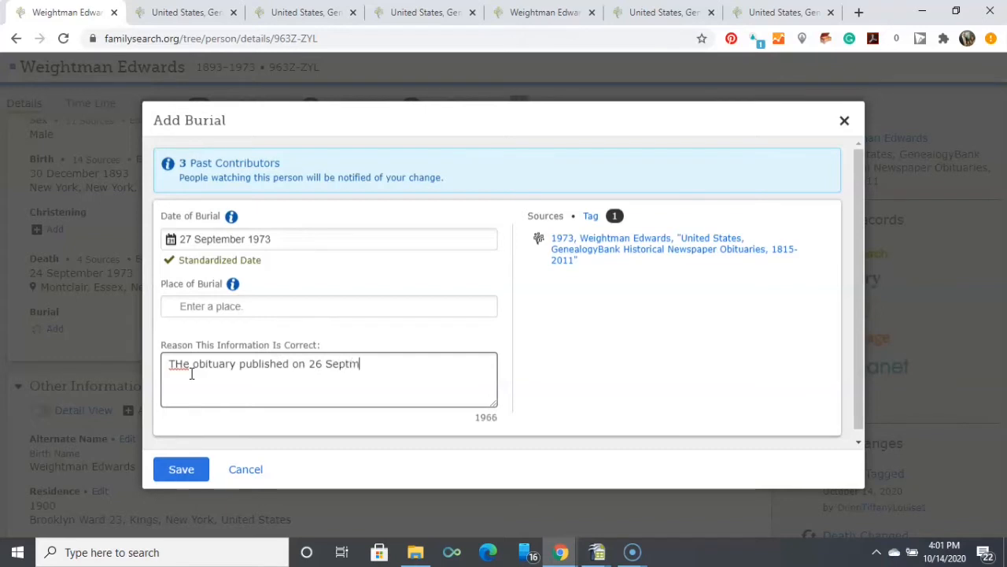
pyautogui.write('r 1973')
# Correct the spelling of "September" and the capitalization of "The" in the burial reason statement.
pyautogui.click(351, 363)
pyautogui.write('e')
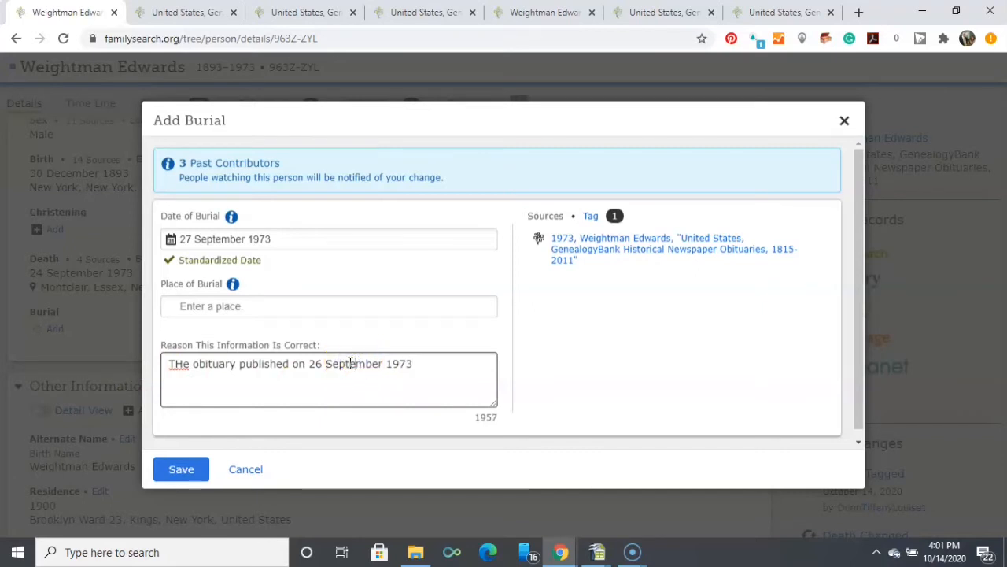
pyautogui.click(181, 365)
pyautogui.press('BackSpace')
pyautogui.write('h')
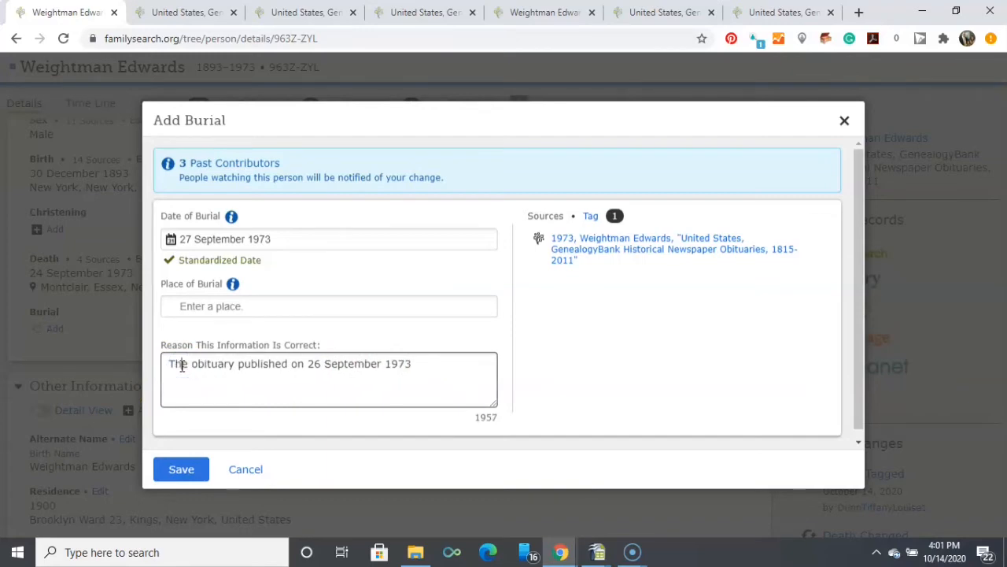
# Continue the burial reason statement with "stated that", the ancestor's first name and "was to be buried on 27 September 1973".
pyautogui.click(443, 367)
pyautogui.write('stated ')
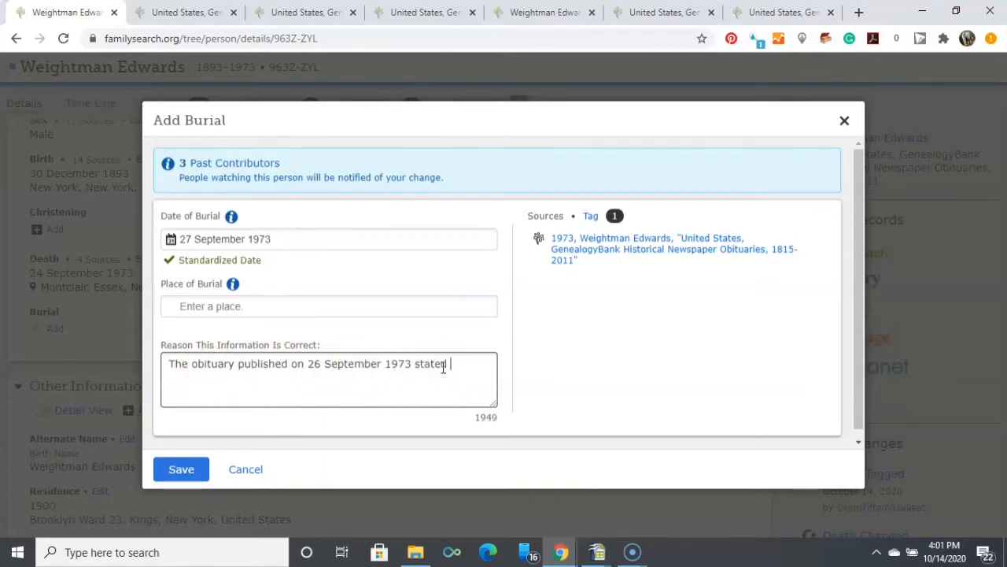
pyautogui.write('that Weight')
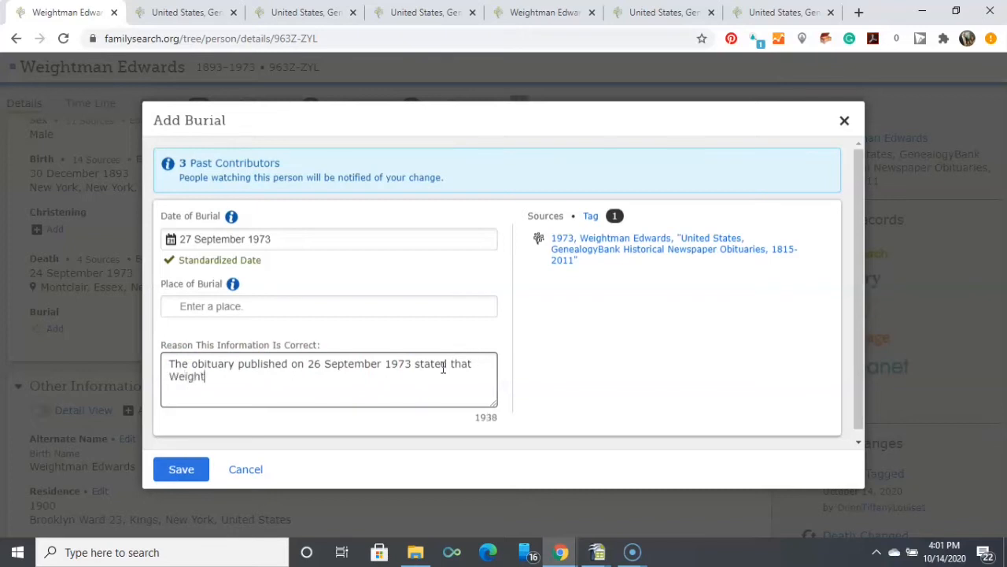
pyautogui.write('man was bu')
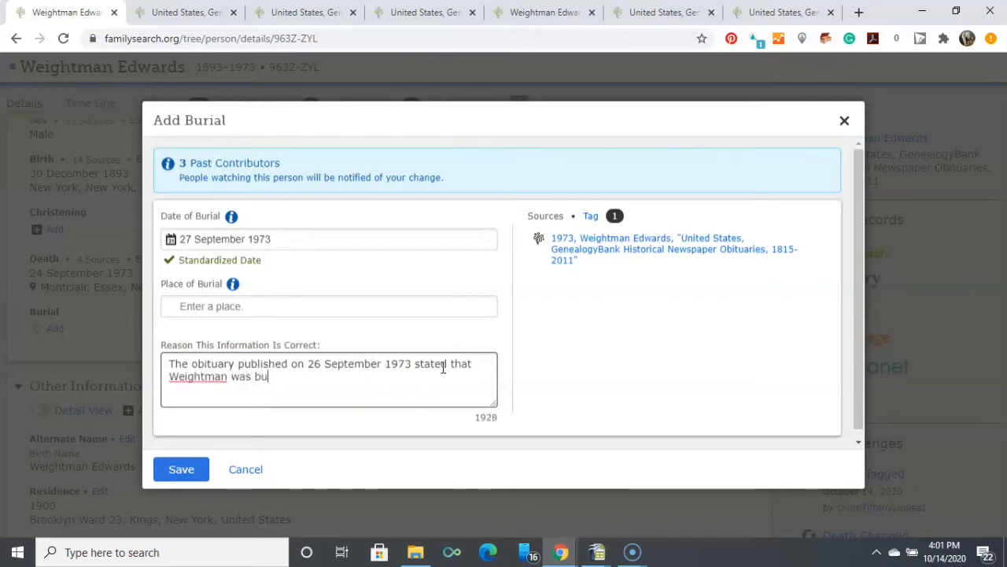
pyautogui.write('ri')
pyautogui.press('BackSpace')
pyautogui.press('BackSpace')
pyautogui.write('to be')
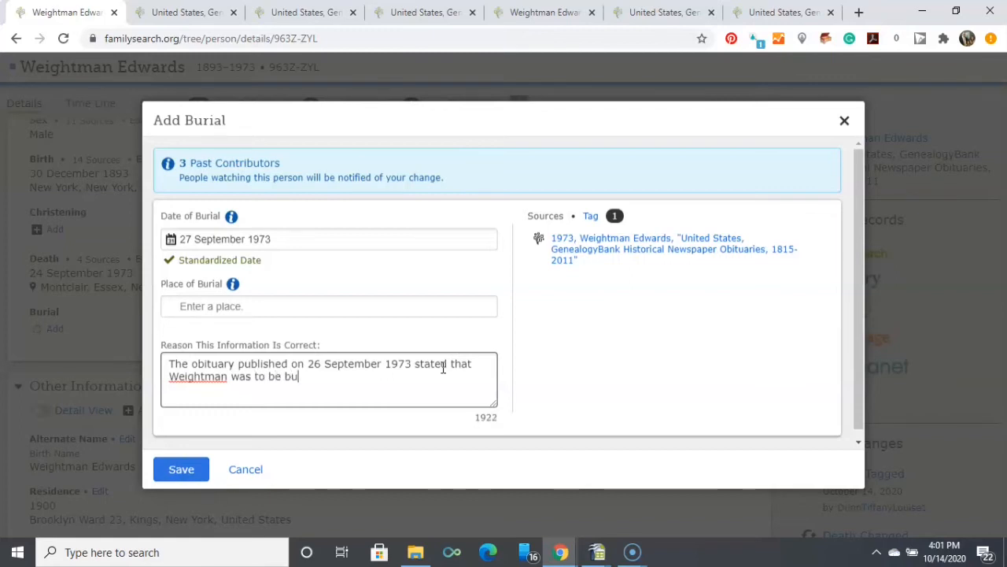
pyautogui.write(' buried on')
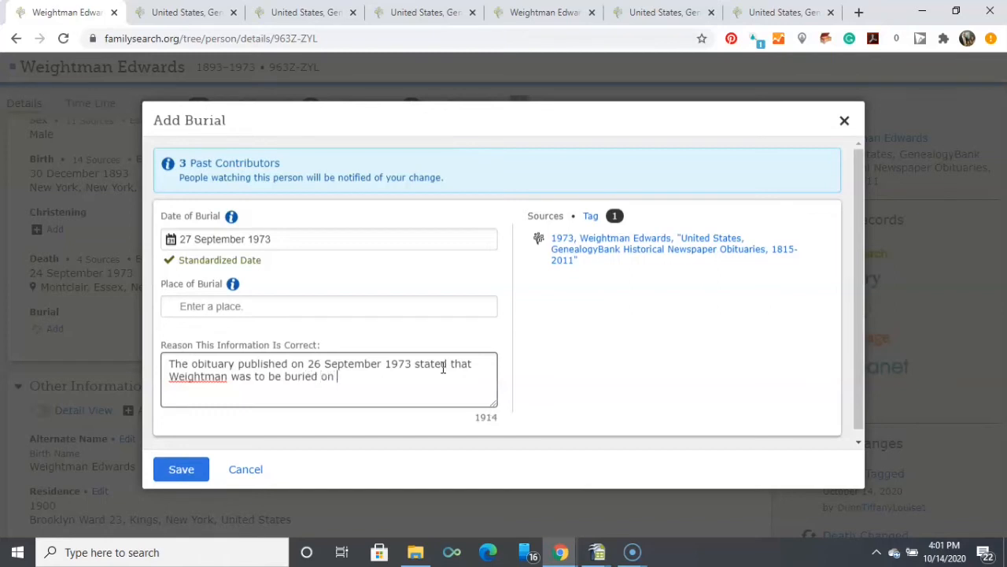
pyautogui.write(' 27 September ')
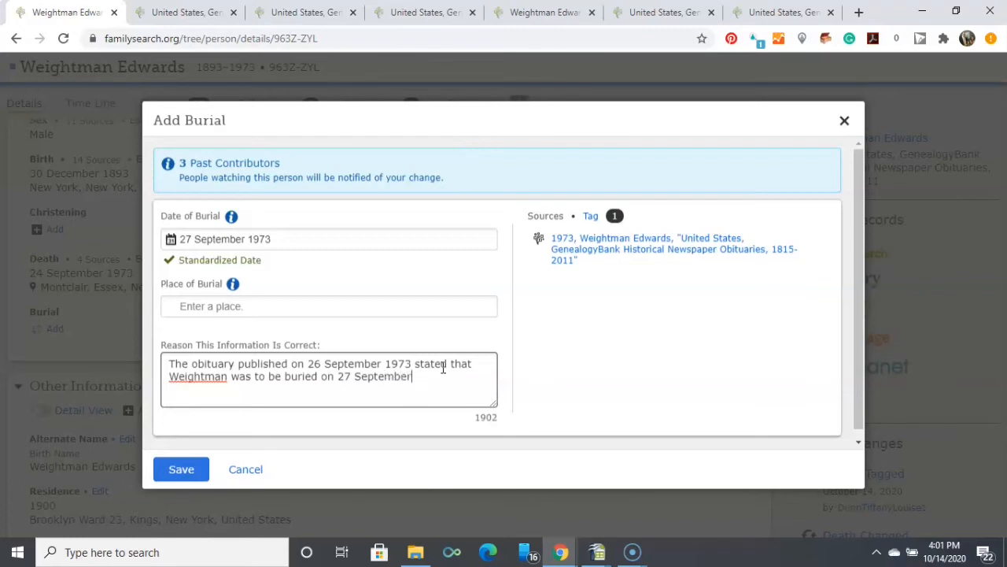
pyautogui.write('1973')
pyautogui.write('. A')
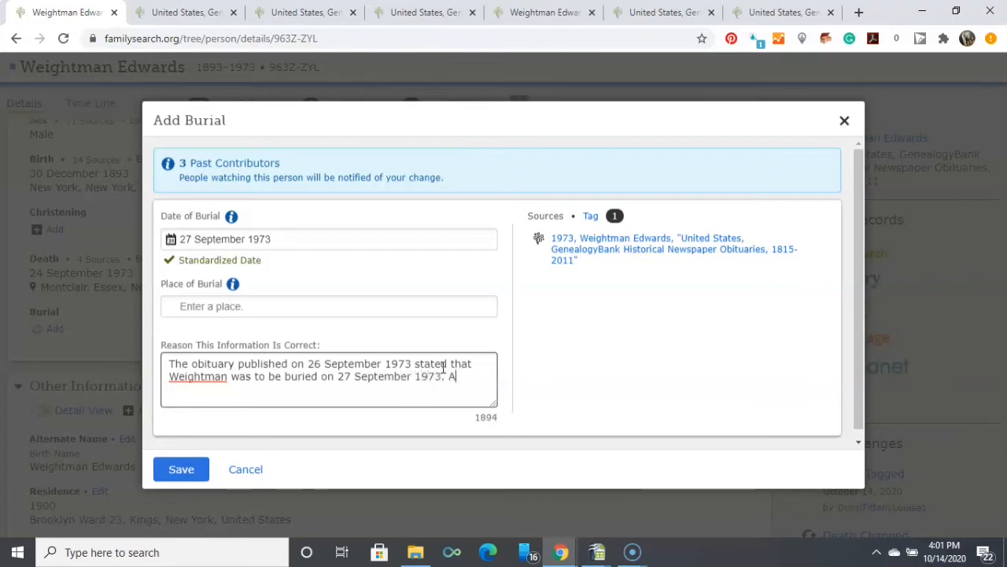
pyautogui.write('n exact place o')
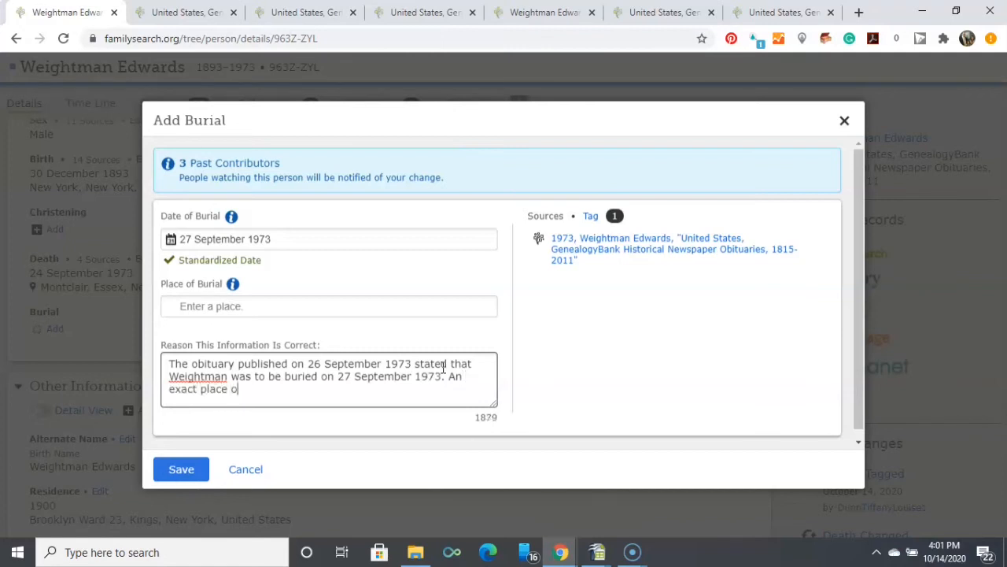
pyautogui.write('f buru')
# End the reason statement with "An exact place of burial was not mentioned." and save the burial entry.
pyautogui.press('BackSpace')
pyautogui.write('ial was n')
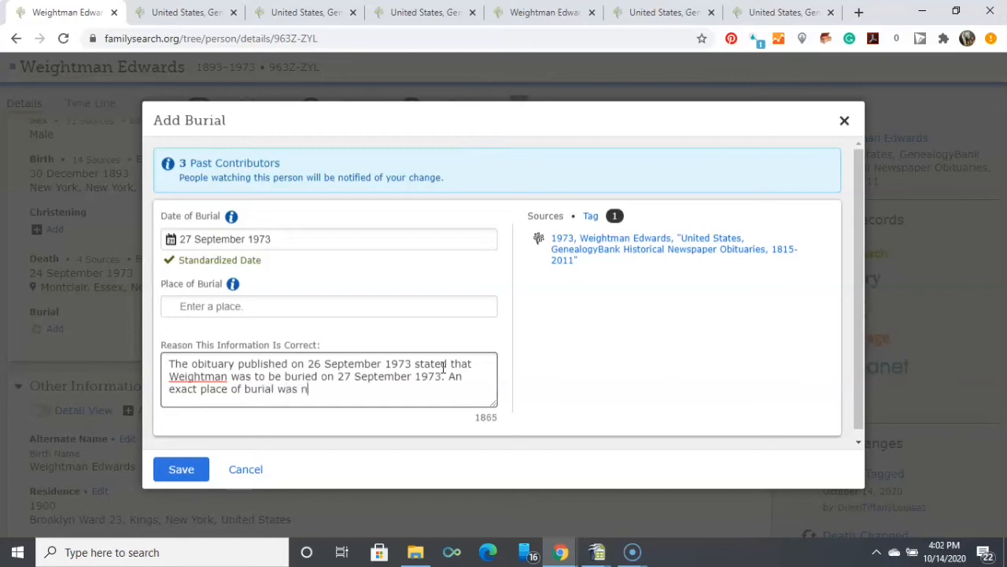
pyautogui.write('ot mentioned.')
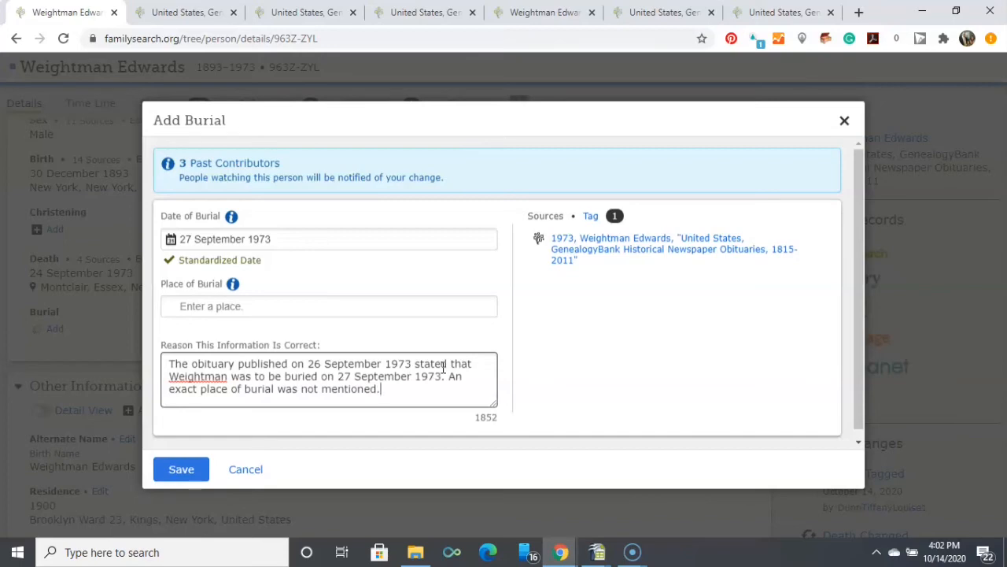
pyautogui.click(185, 470)
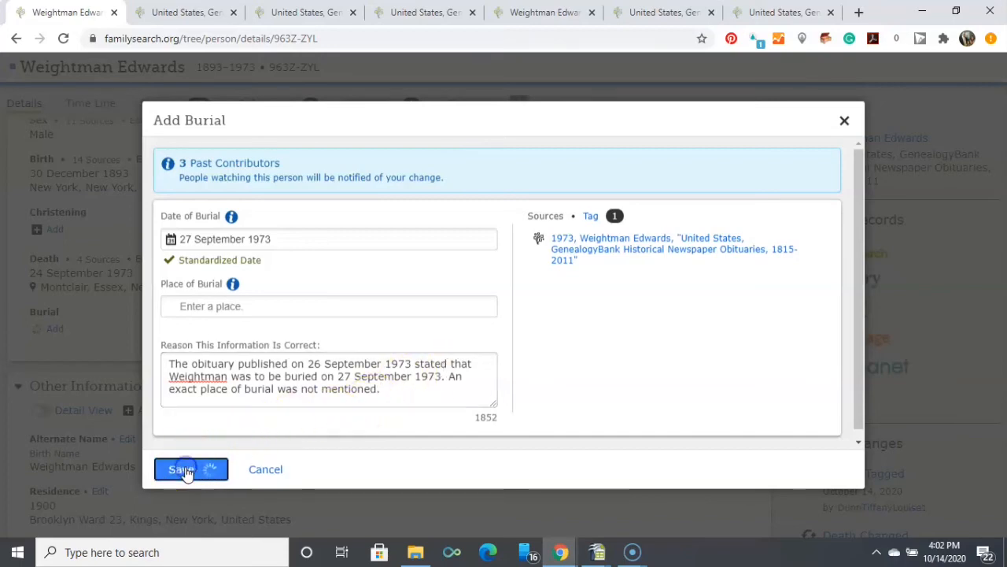